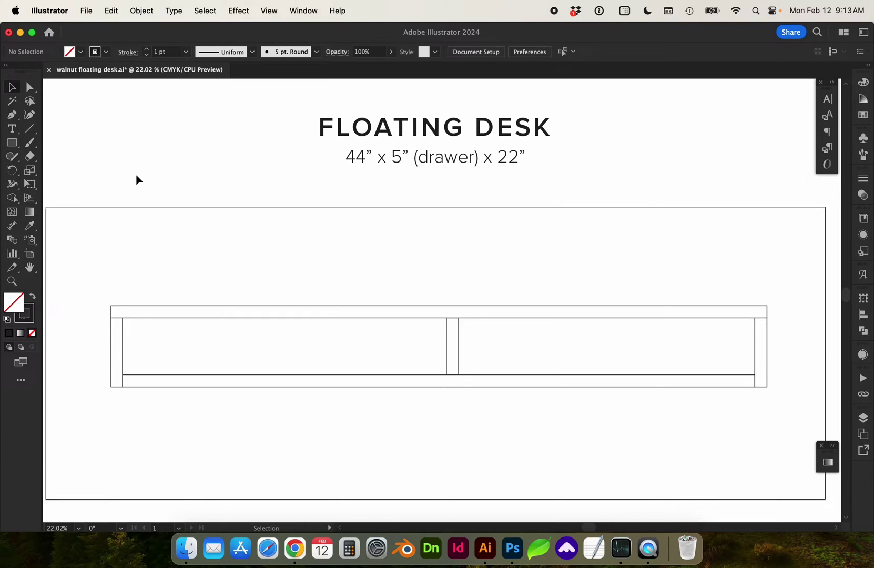
Step: Activate the Dimension tool over the floating desk elevation drawing
click(11, 226)
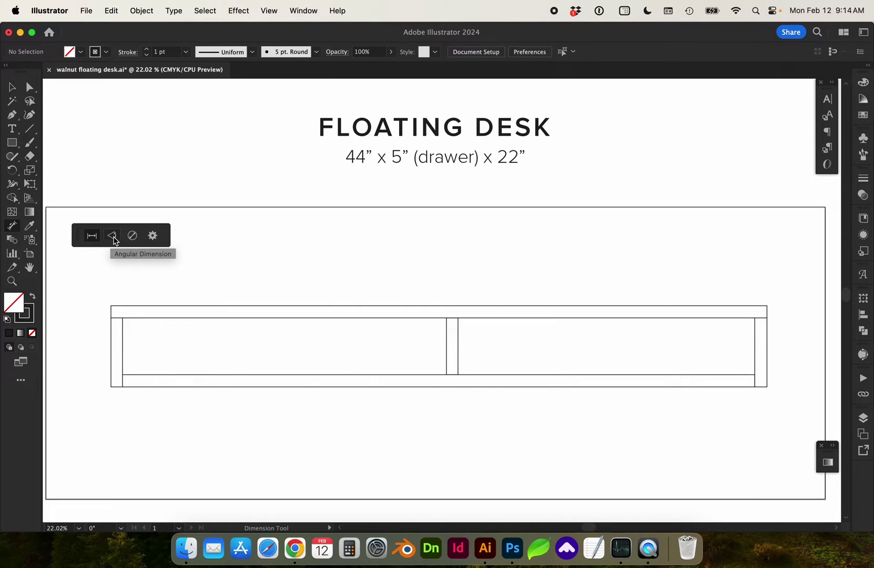
Step: Set the dimension text font to Minion Variable Concept in Dimension Tool Options and close them
click(153, 236)
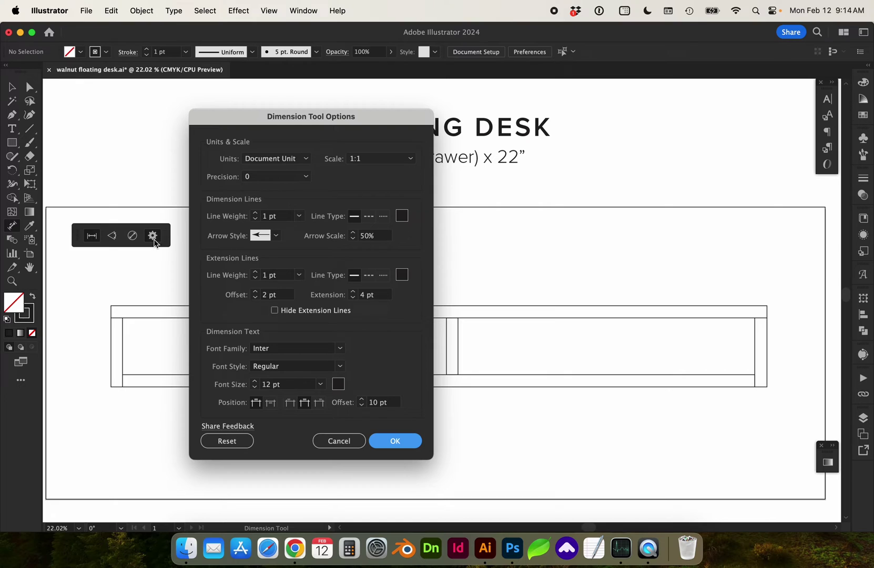
drag(277, 117, 325, 83)
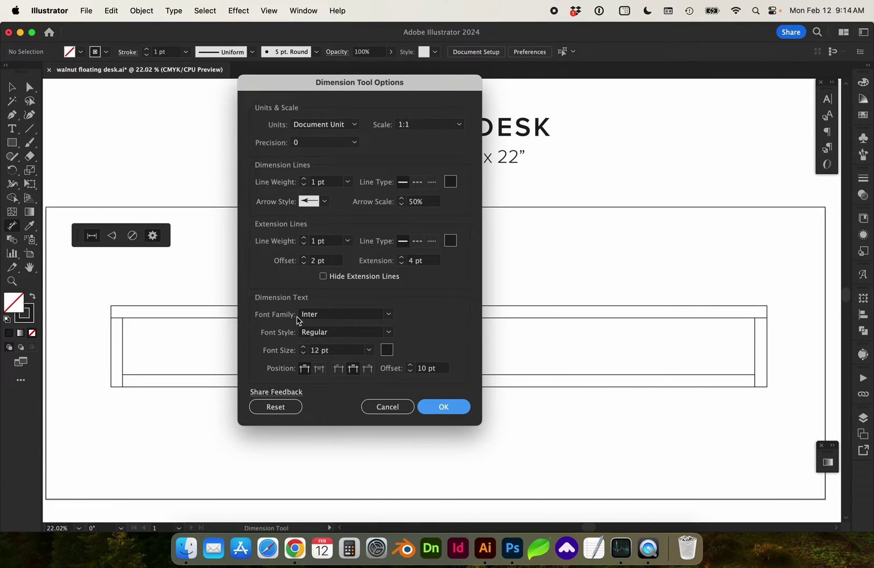
click(326, 316)
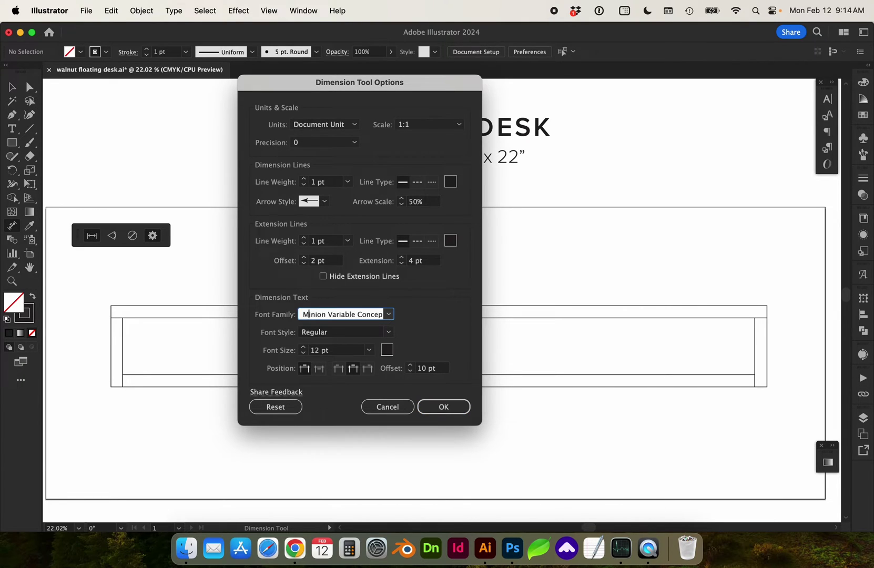
key(Return)
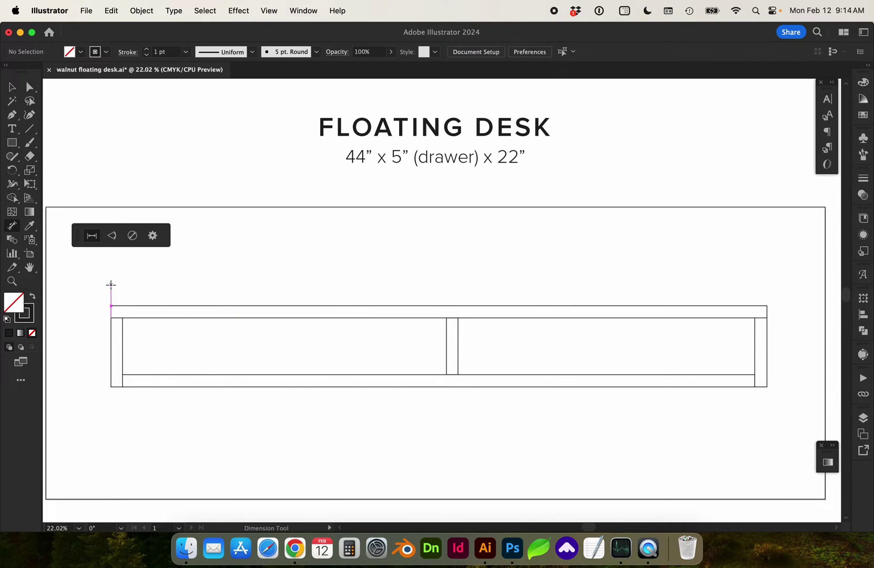
Step: Place a 40 in width dimension spanning the desk top, just above it
drag(111, 284, 756, 266)
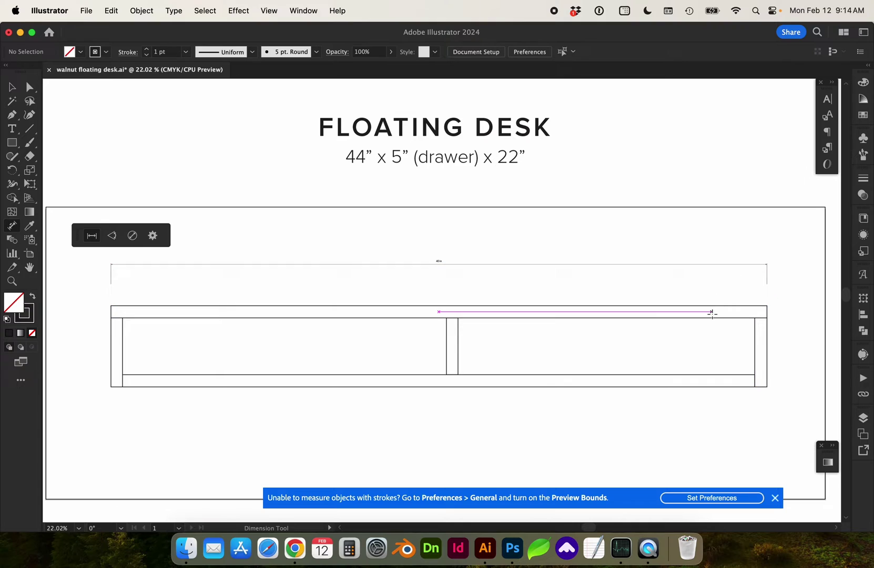
key(v)
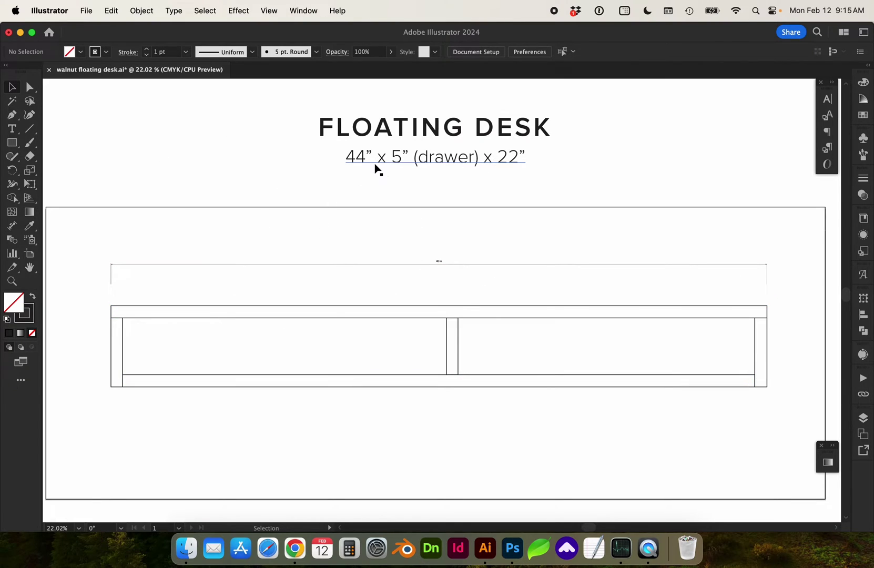
Step: Select the 40 in dimension and thicken its line stroke to 5 pt
click(440, 263)
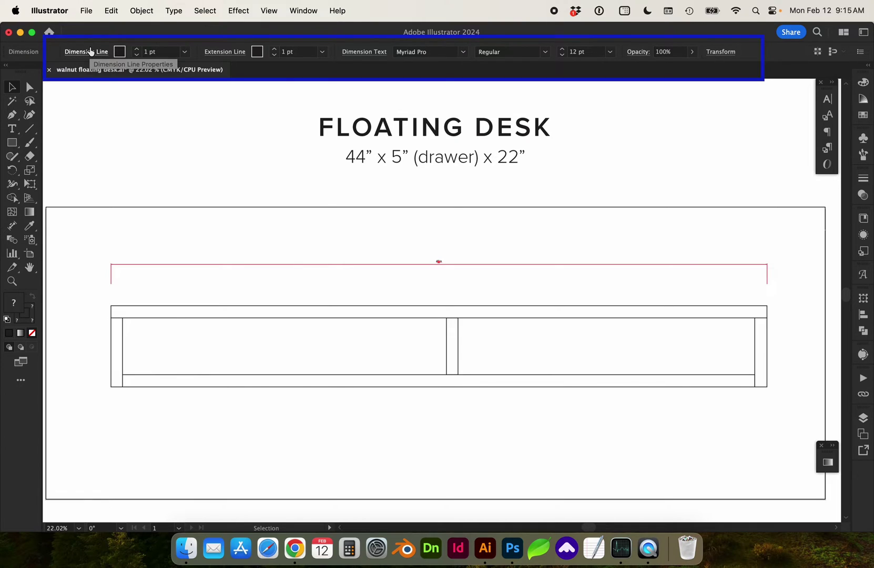
click(137, 49)
click(137, 49)
click(136, 50)
click(137, 49)
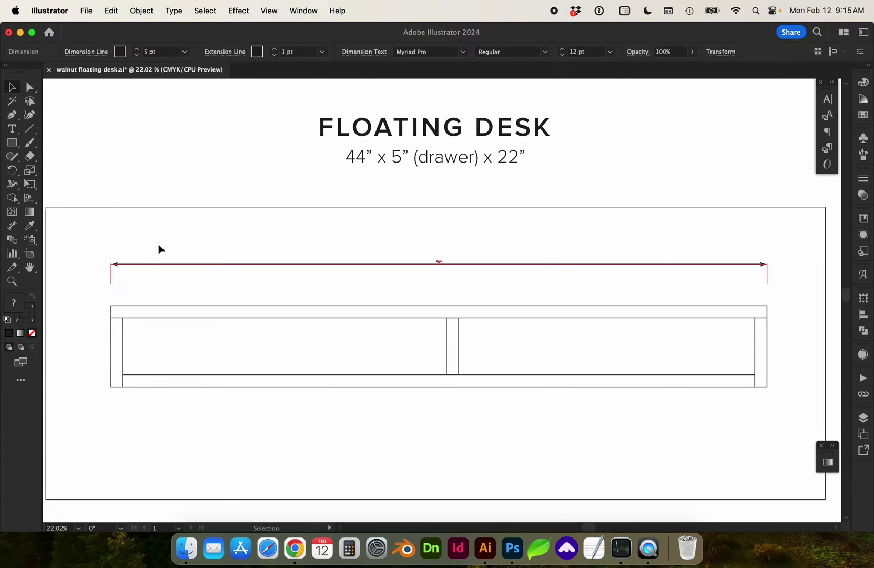
key(z)
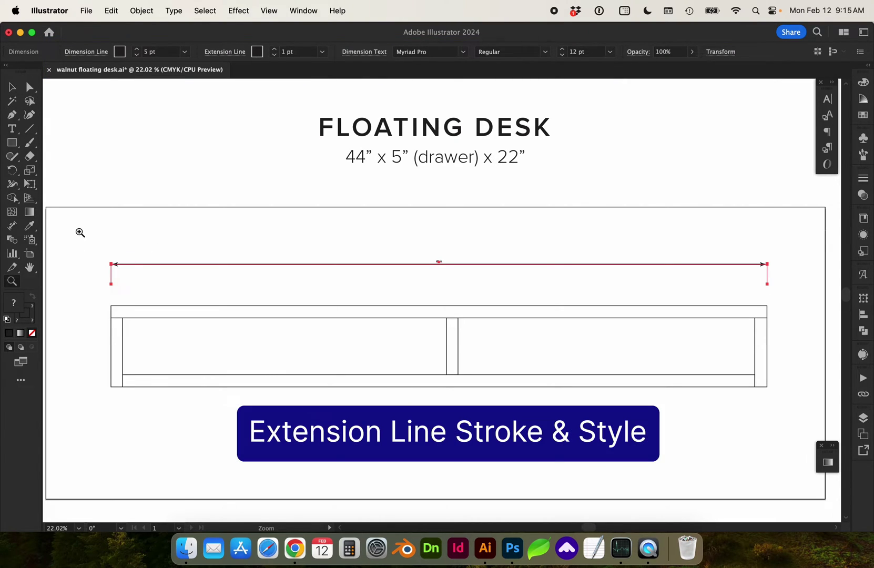
drag(65, 198, 291, 365)
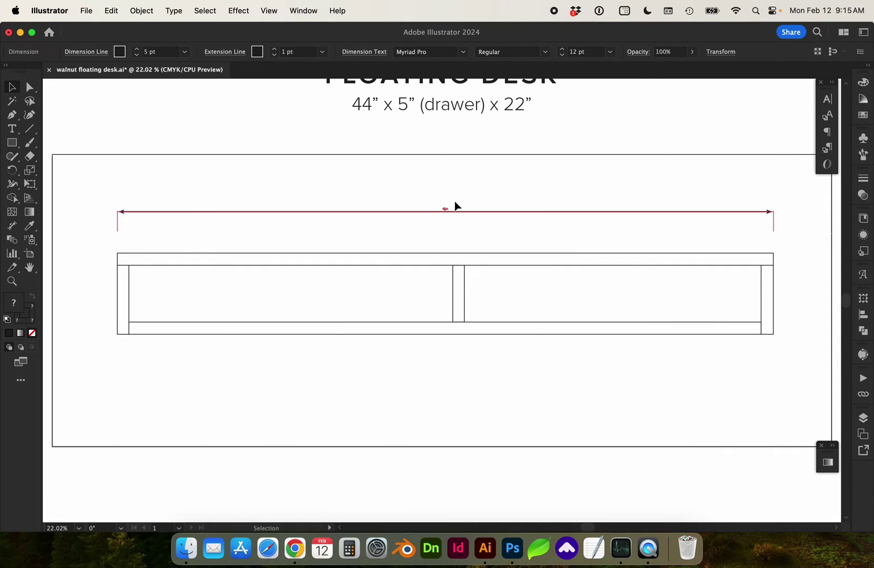
Step: Set the 40 in dimension label to 32 pt Inter
click(574, 53)
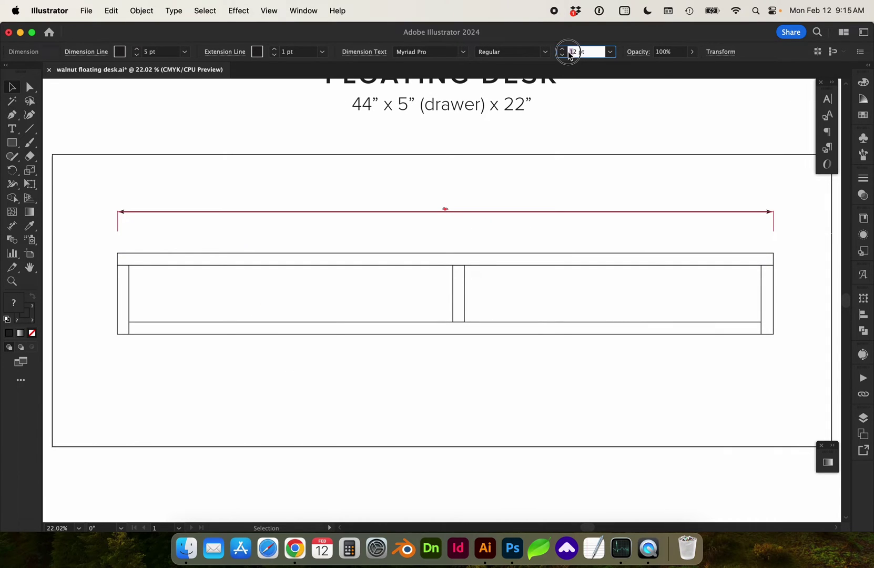
text(32)
key(Return)
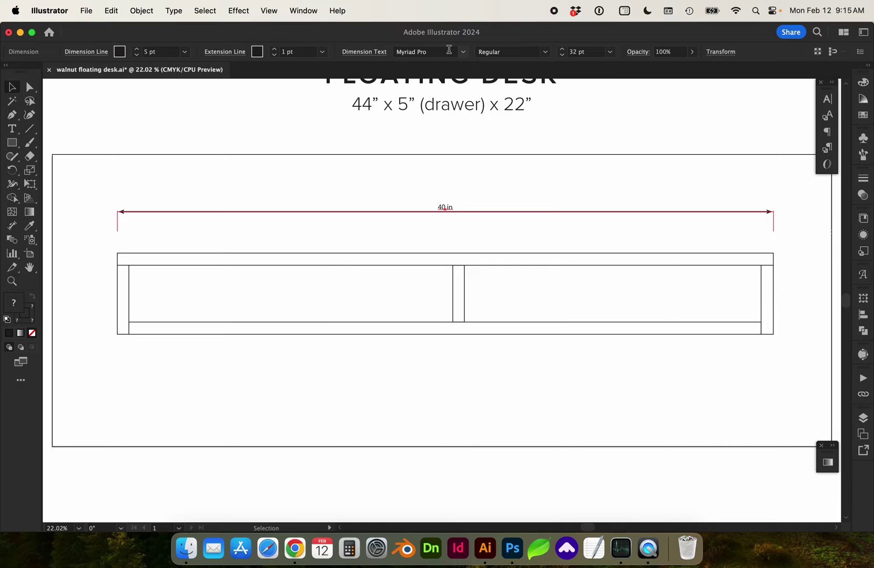
click(401, 51)
text(Inter)
key(Return)
click(493, 184)
scroll(396, 194, up, 2)
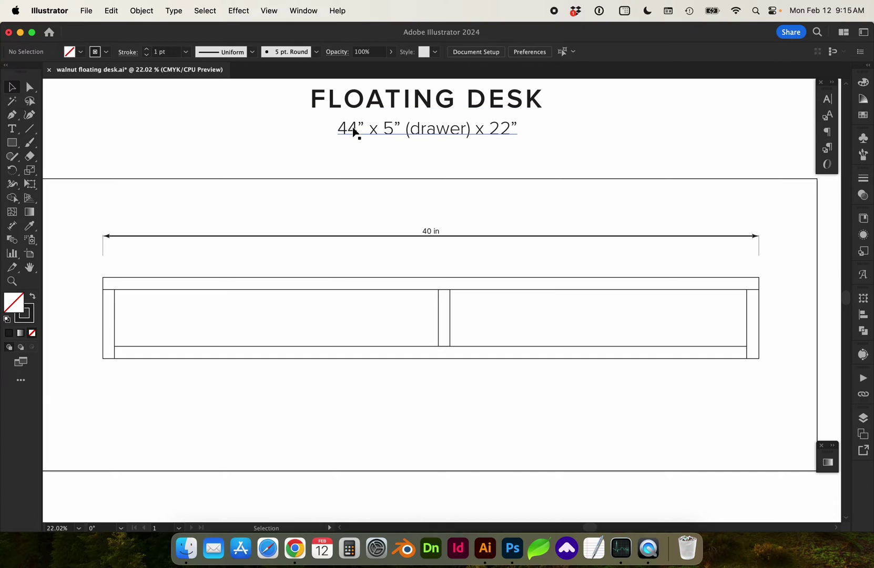
click(603, 238)
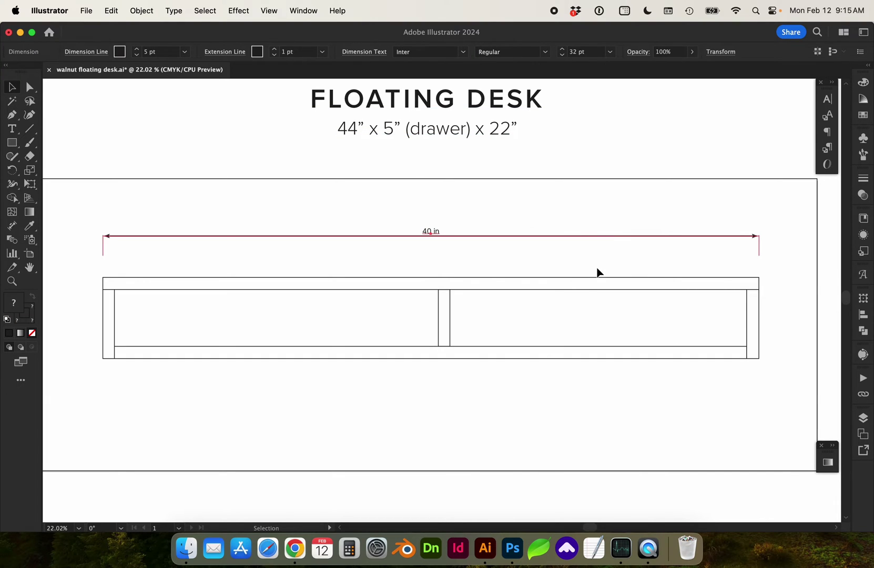
scroll(597, 271, right, 1)
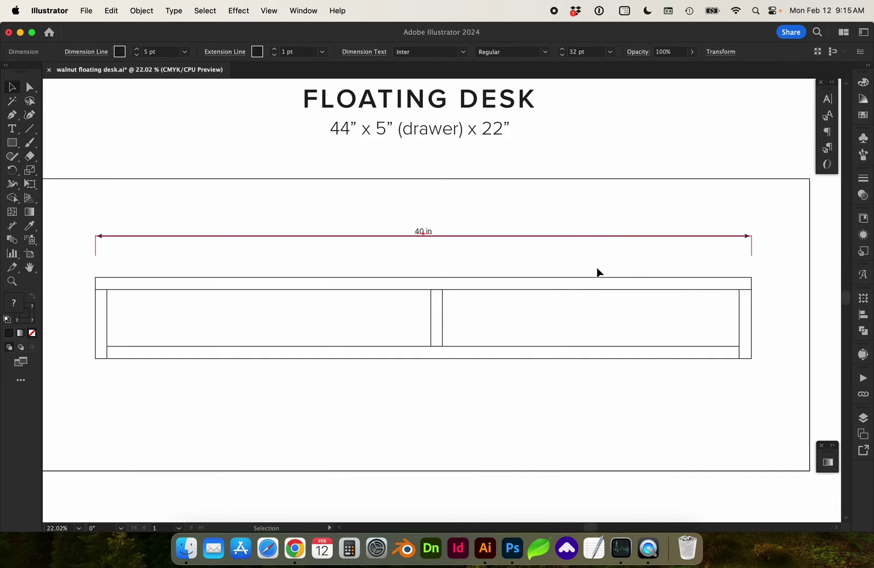
Step: Set the selected dimension's width to 44 in in the Transform settings
click(722, 52)
click(699, 71)
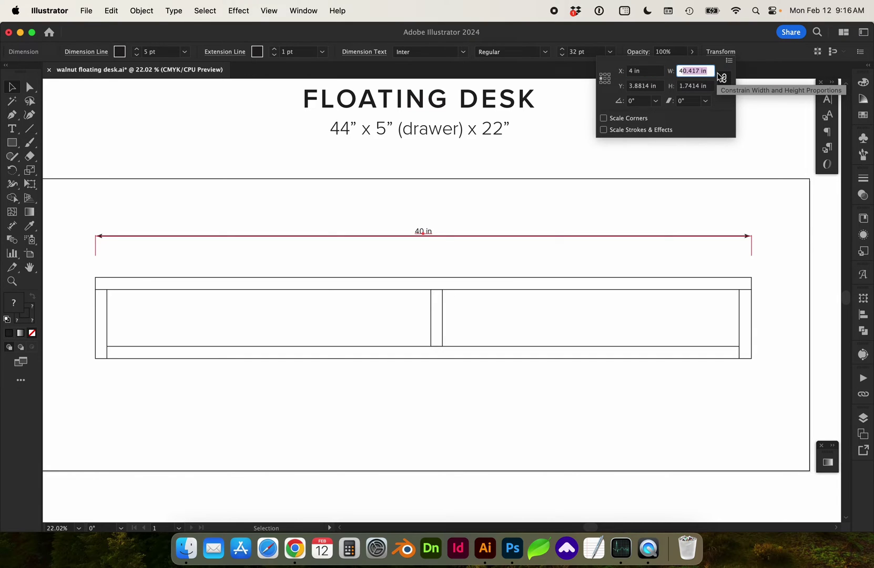
text(44)
key(Return)
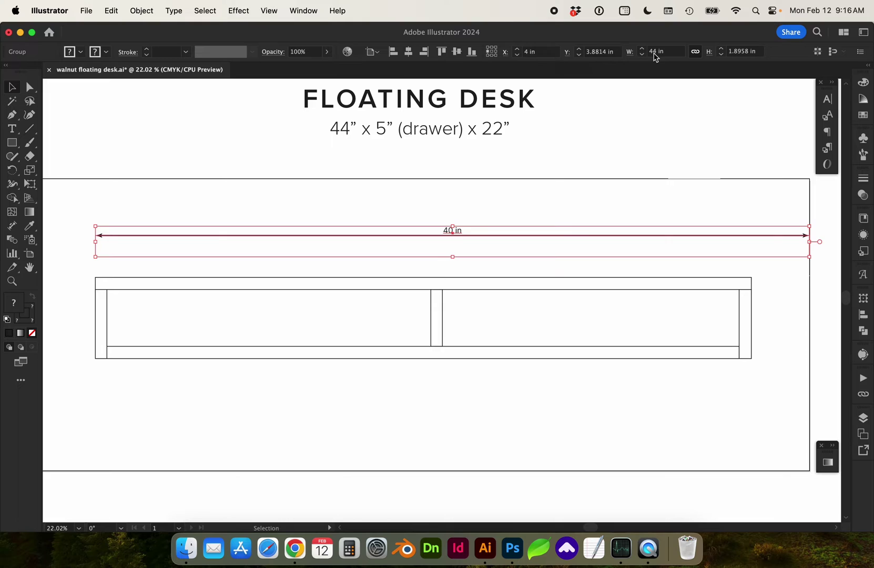
Step: Set the Dimension tool's default text to Inter Regular at 32 pt
double_click(12, 226)
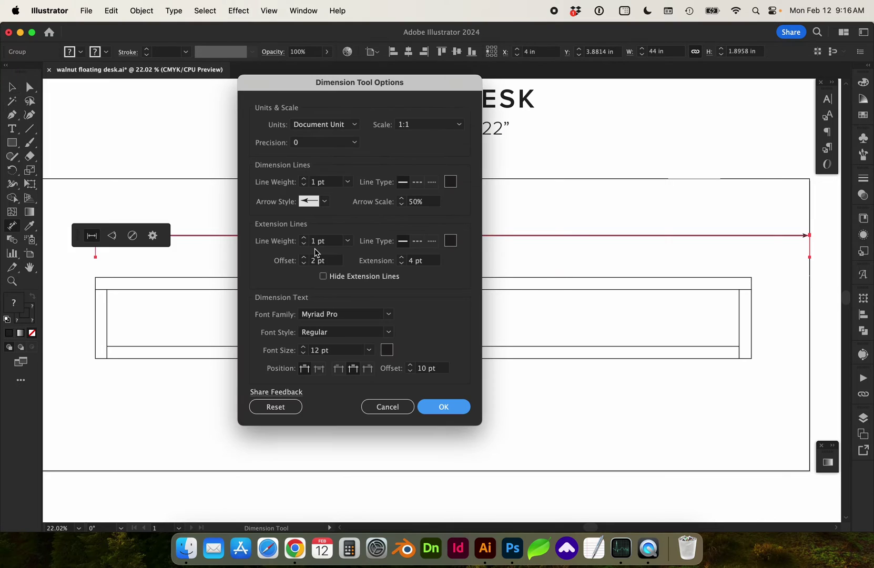
click(443, 407)
key(super+minus)
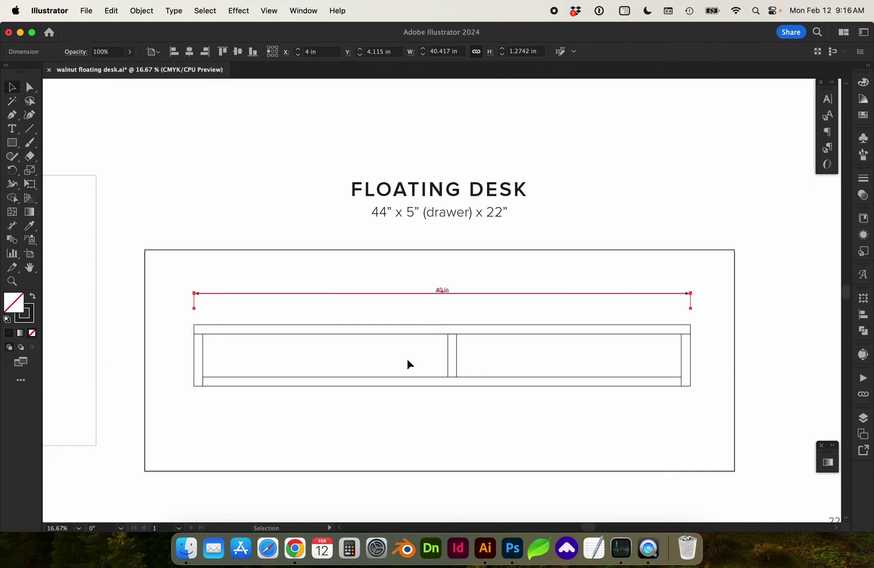
scroll(254, 429, up, 3)
double_click(12, 226)
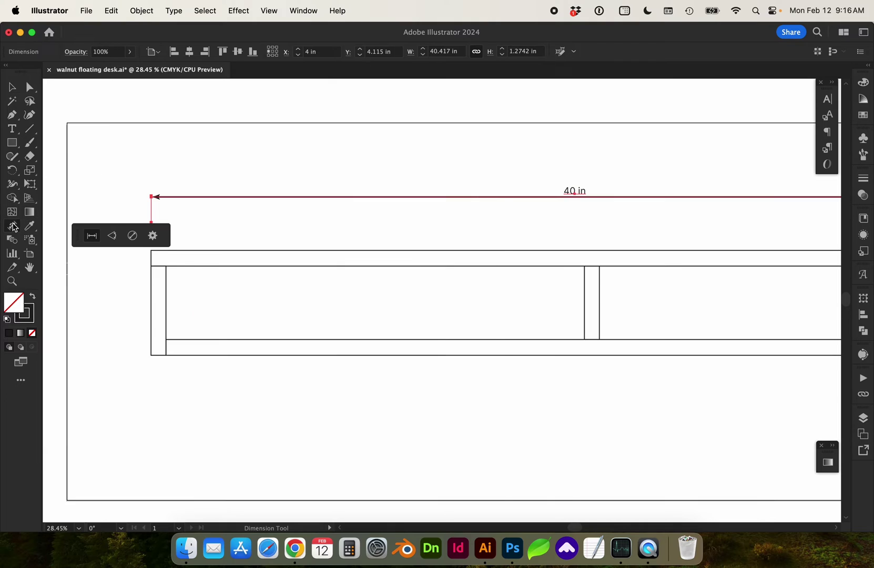
click(332, 314)
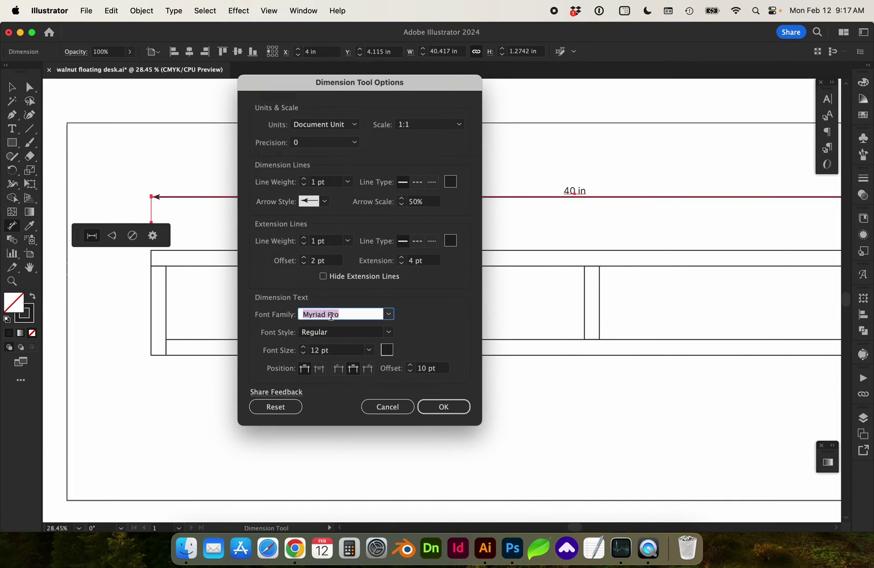
text(ImpactInter)
key(Tab)
key(Tab)
text(32)
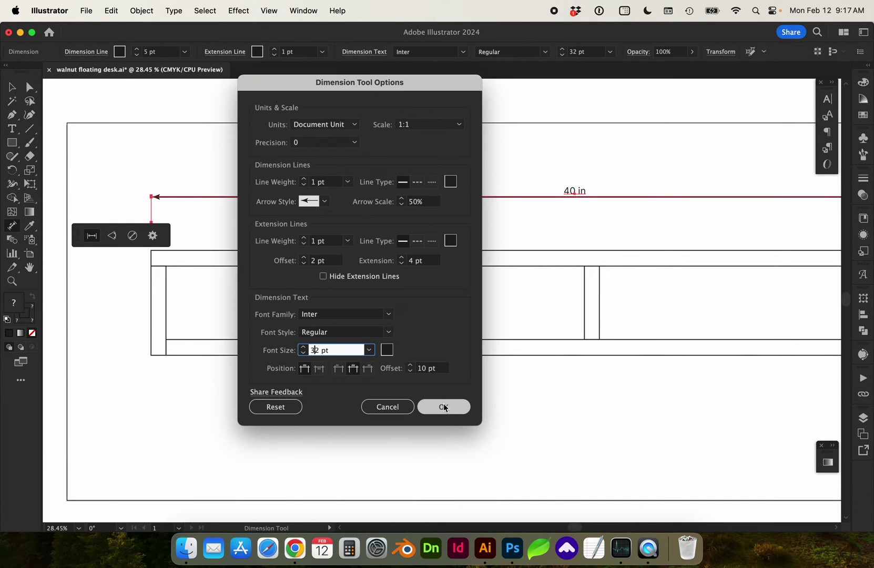
click(444, 406)
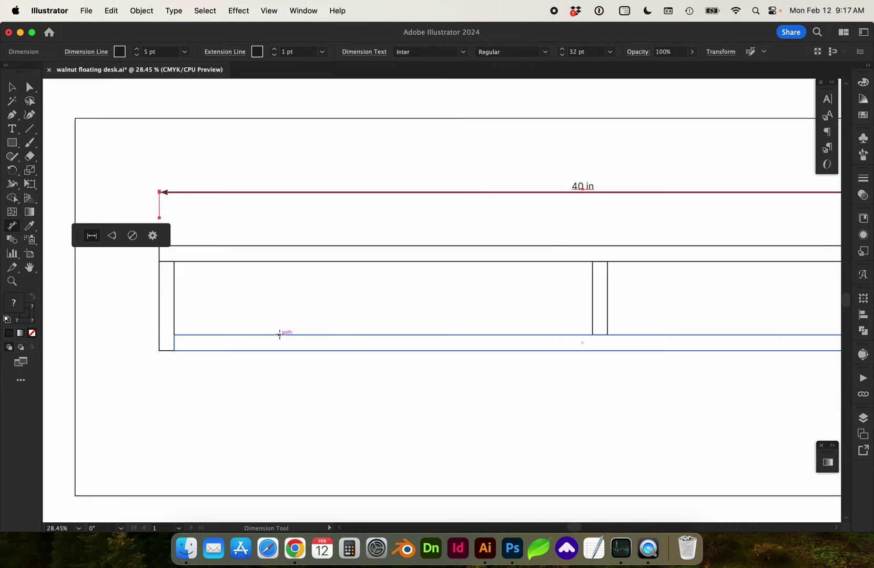
Step: Apply the Dimensions character style to the 40 in label from the Character Styles panel
scroll(279, 333, up, 2)
click(827, 116)
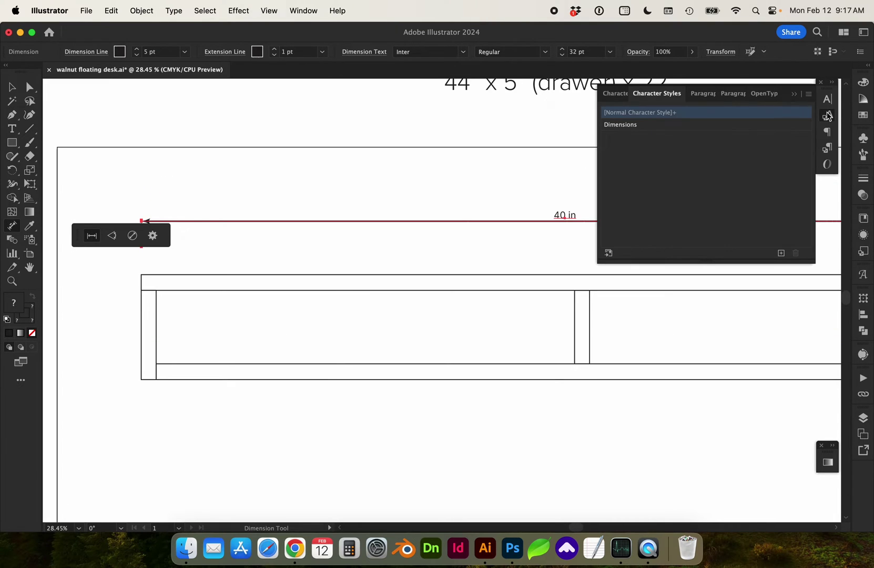
click(309, 9)
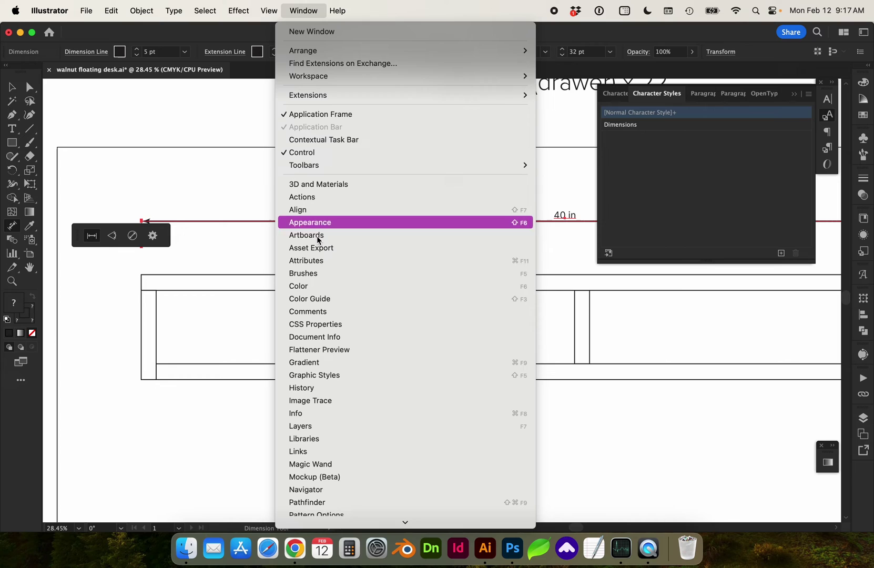
scroll(334, 291, down, 5)
mouse_move(334, 439)
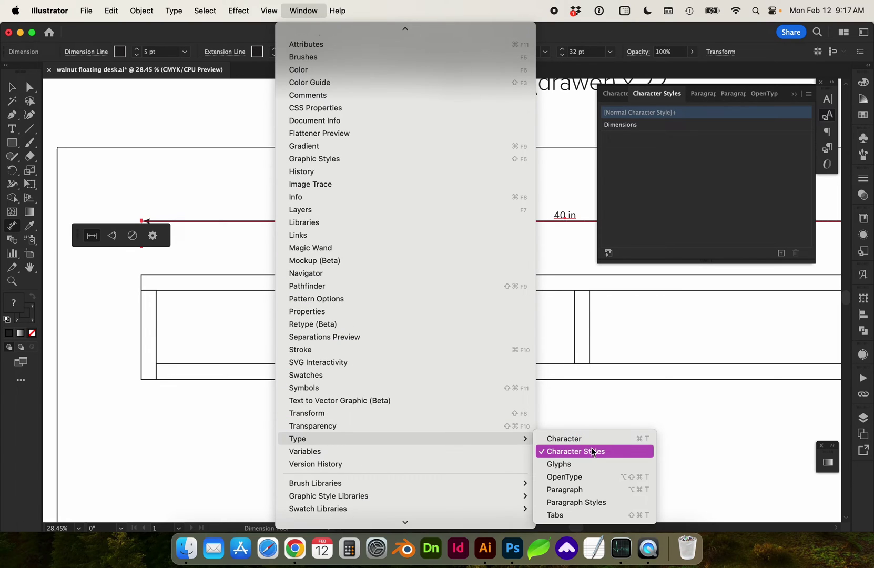
click(573, 446)
key(v)
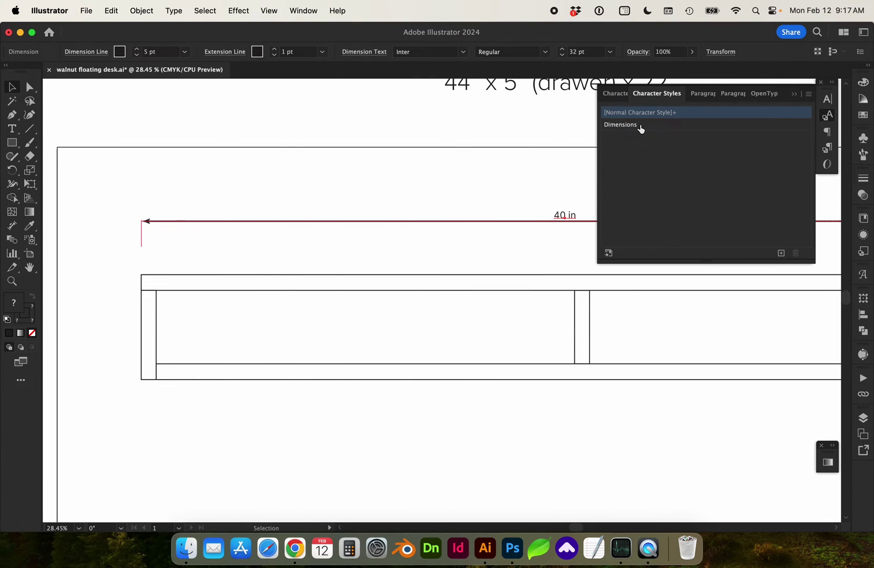
click(641, 127)
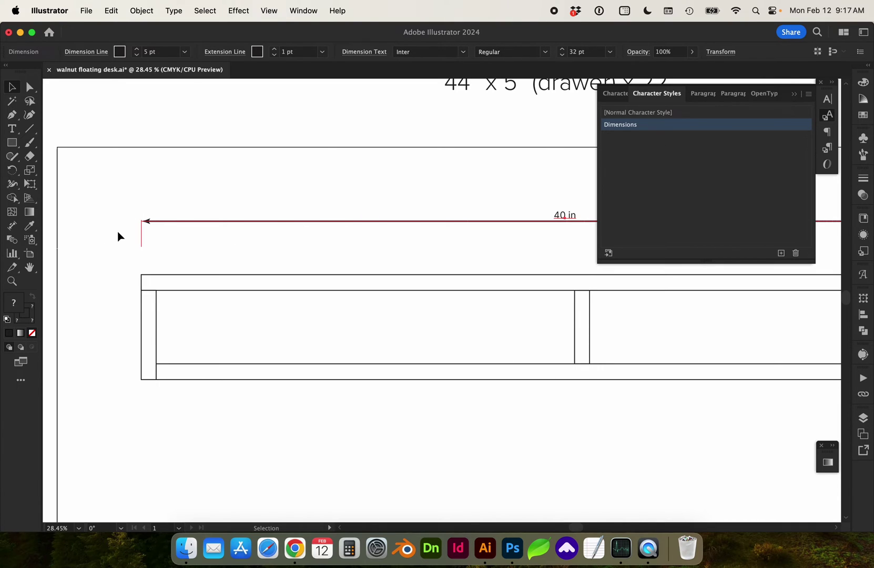
click(564, 216)
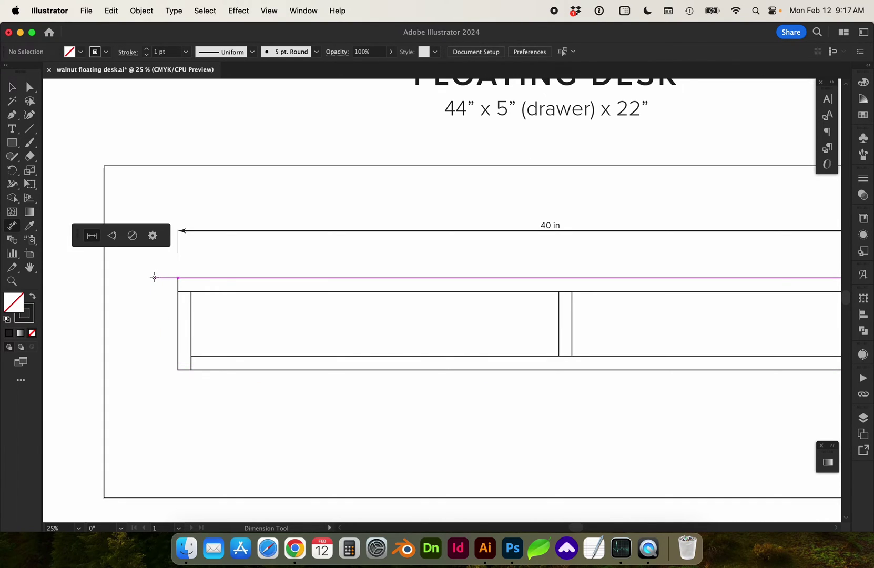
Step: Add a 5 in height dimension on the desk's left side and a 4 in drawer dimension, nudged left
drag(153, 277, 152, 370)
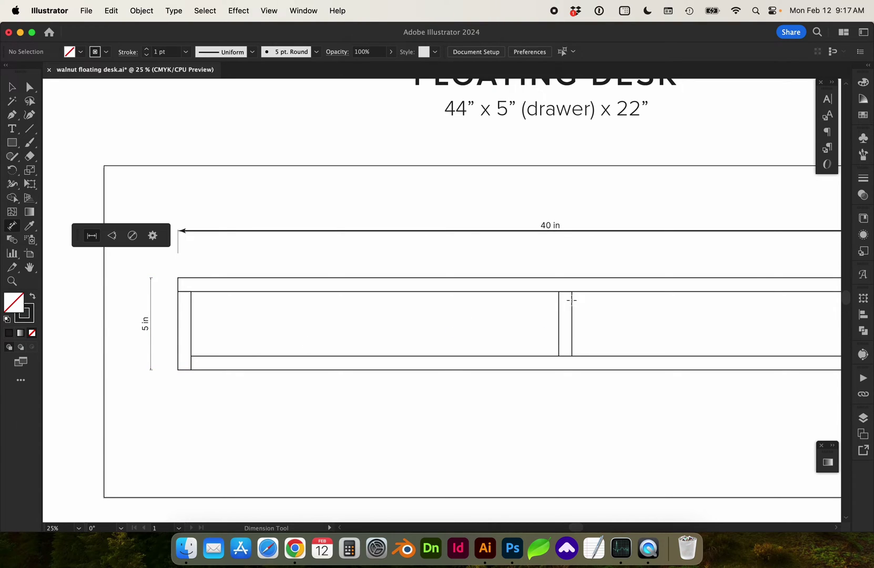
drag(550, 291, 550, 355)
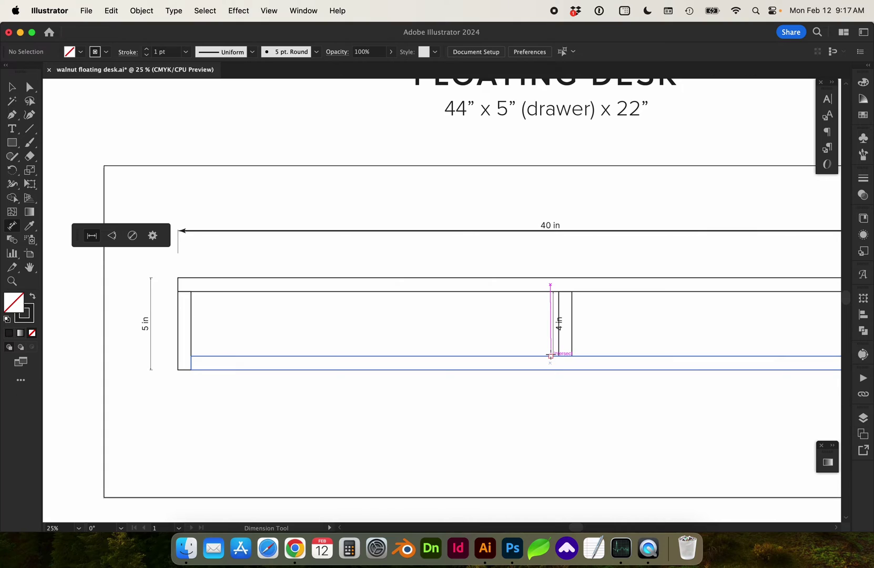
key(v)
click(552, 318)
drag(552, 318, 542, 318)
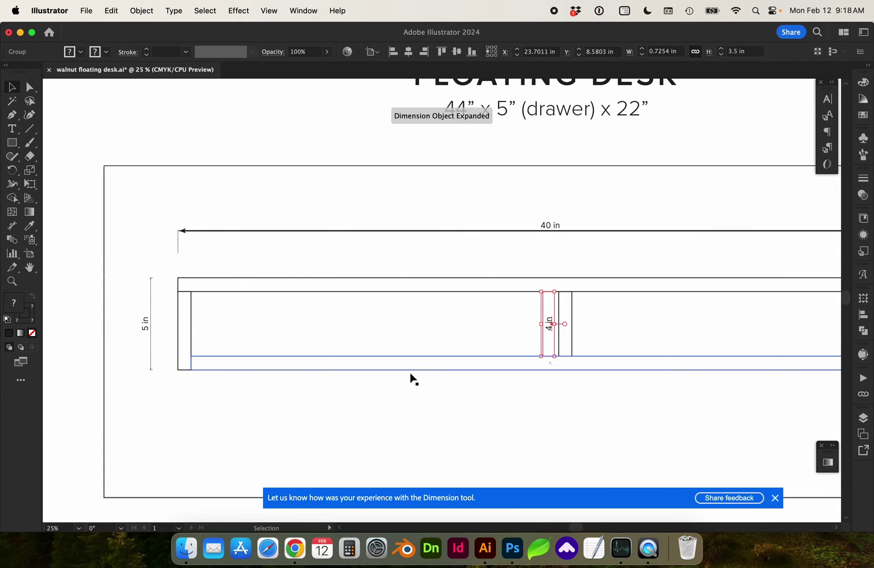
click(365, 425)
Step: Scale the desk and all its dimensions to 20 in wide
key(super+minus)
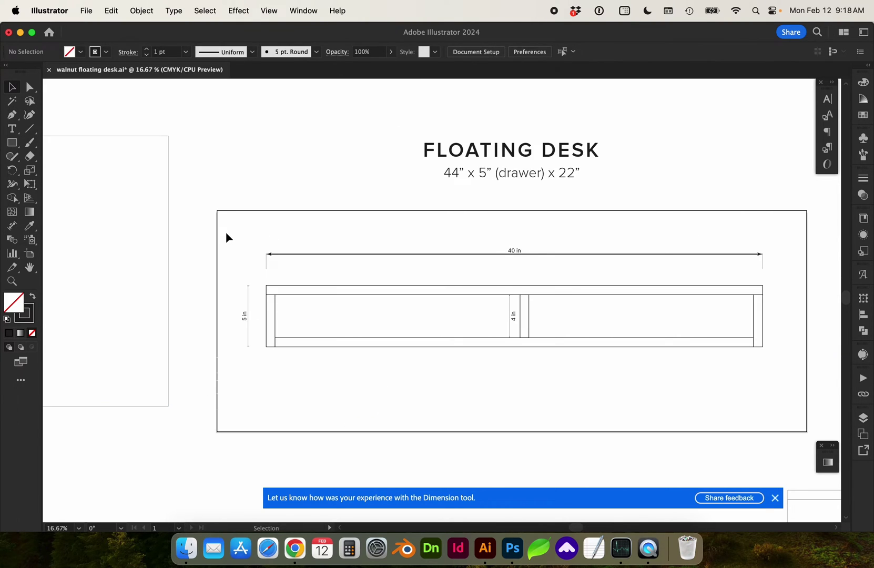
drag(226, 238, 781, 380)
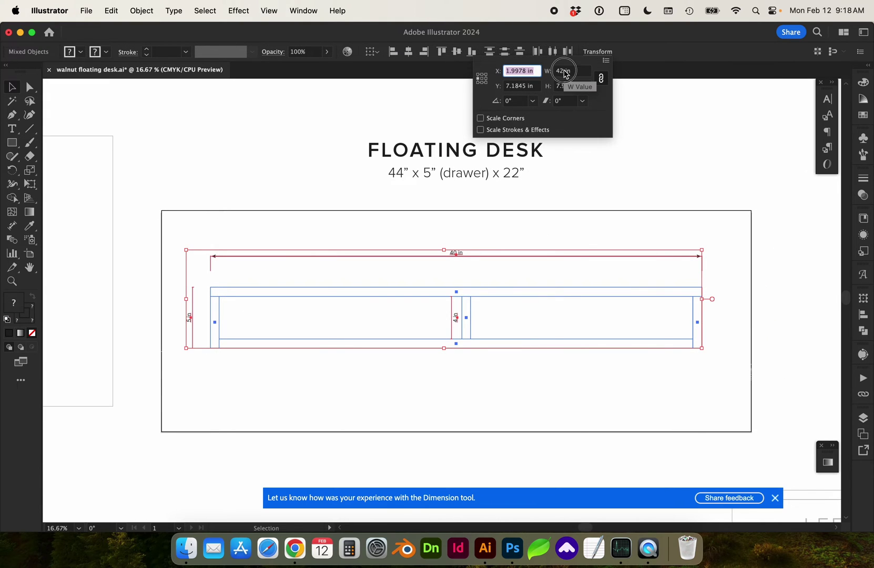
click(556, 74)
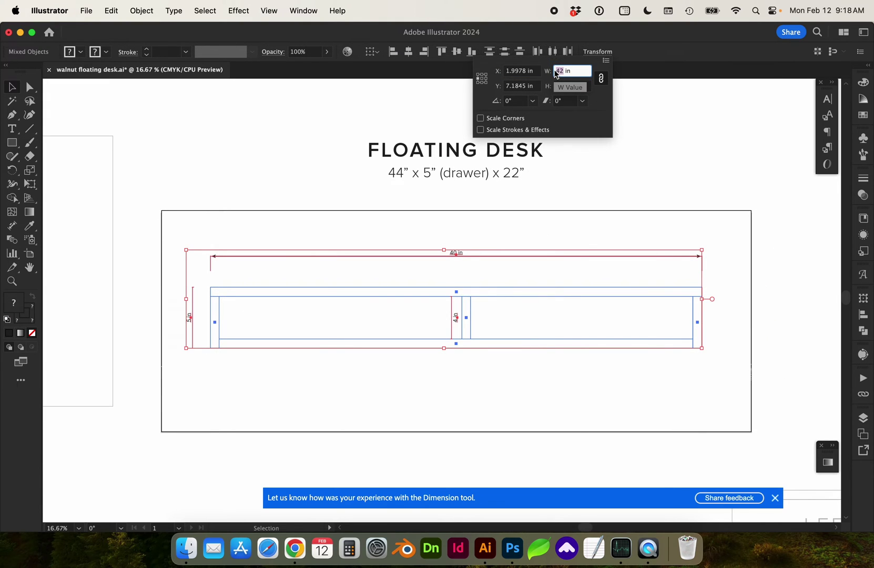
text(20)
key(Return)
drag(155, 211, 542, 370)
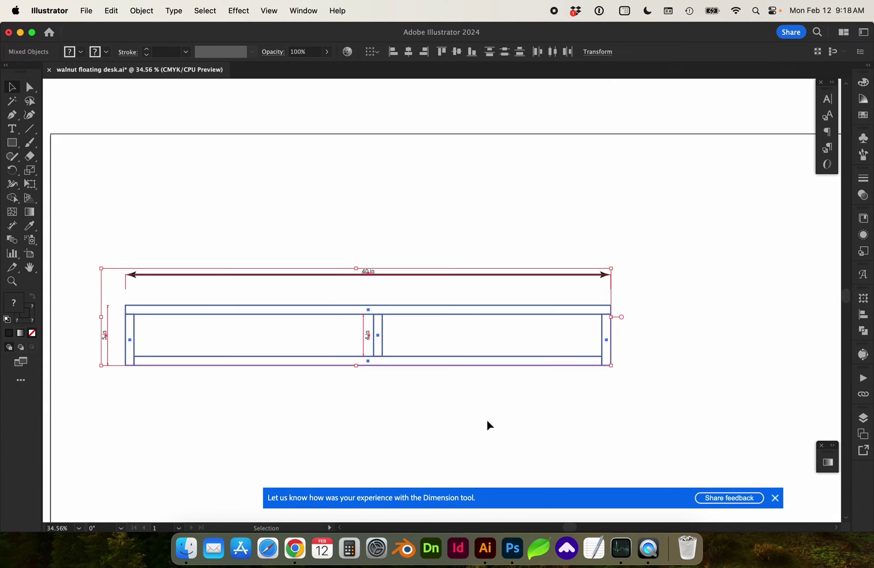
click(488, 424)
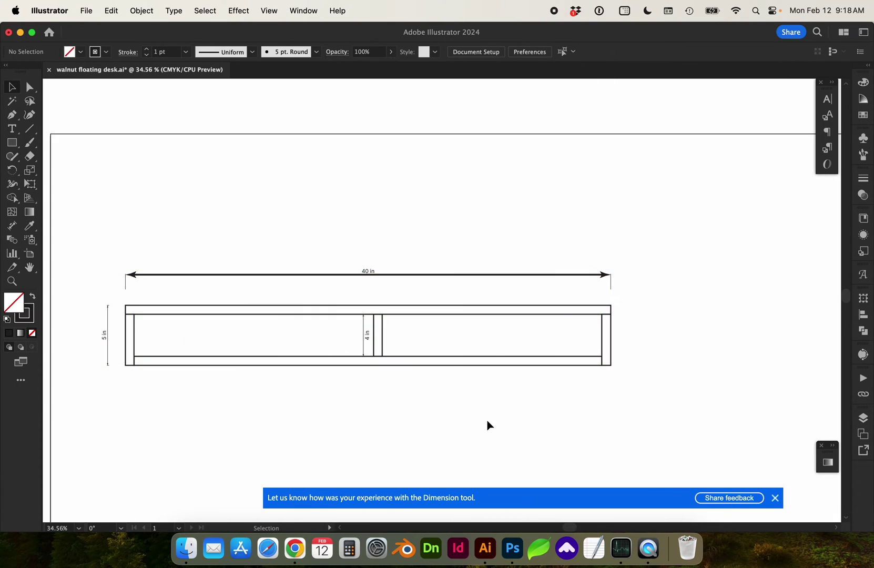
click(363, 275)
click(351, 240)
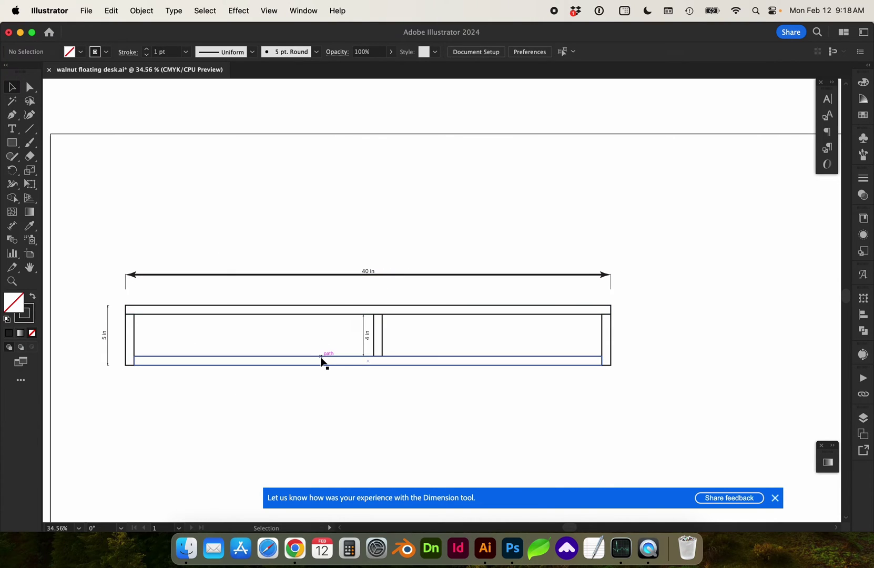
Step: Draw two straight lines meeting at a corner point above the desk
key(backslash)
key(p)
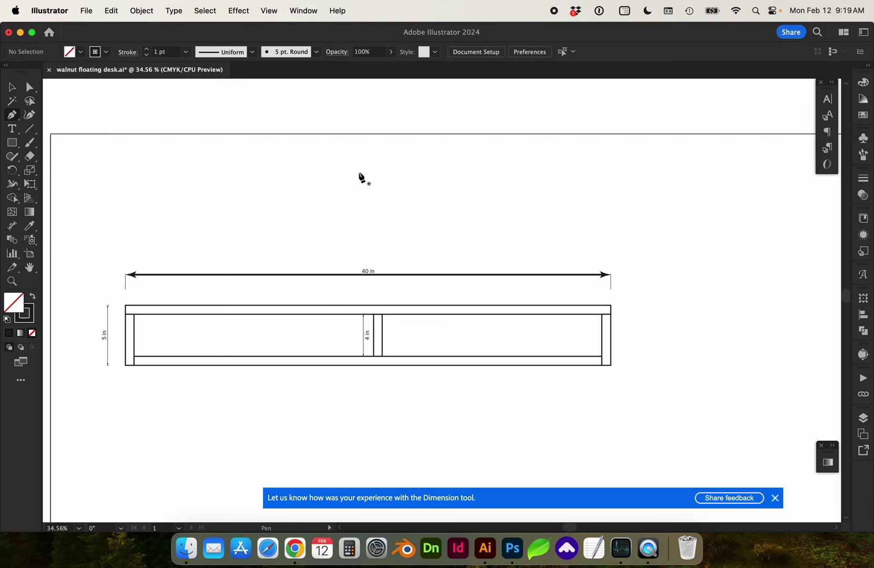
click(430, 171)
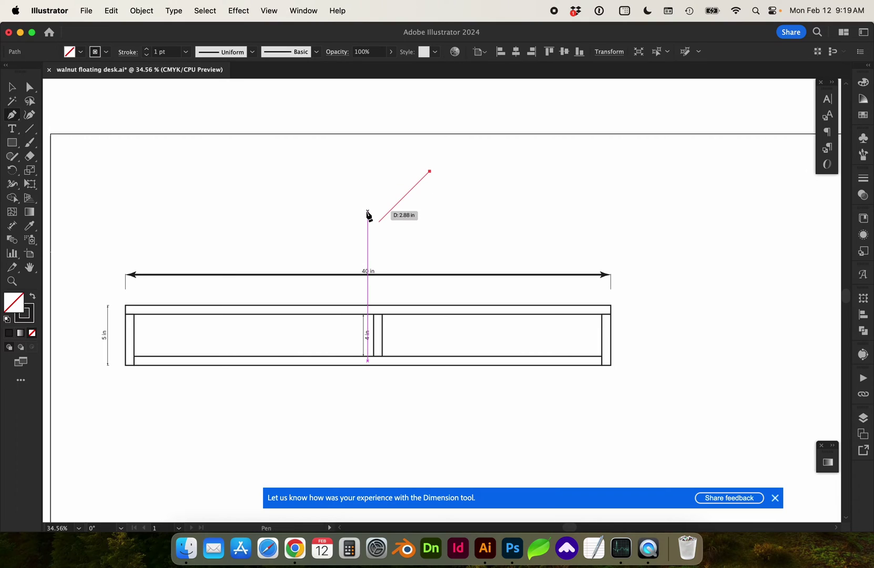
click(334, 212)
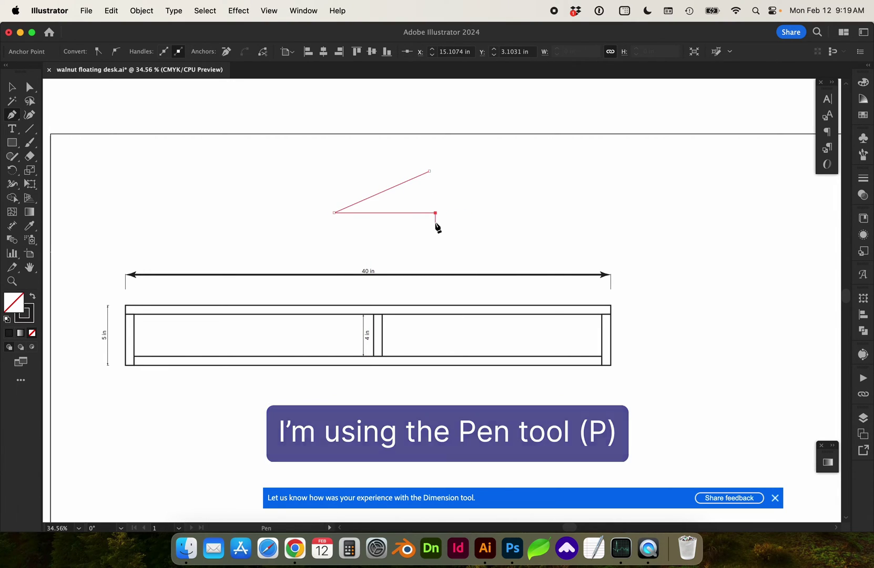
key(v)
Step: Add a 24° angular dimension at the lines' vertex
click(12, 226)
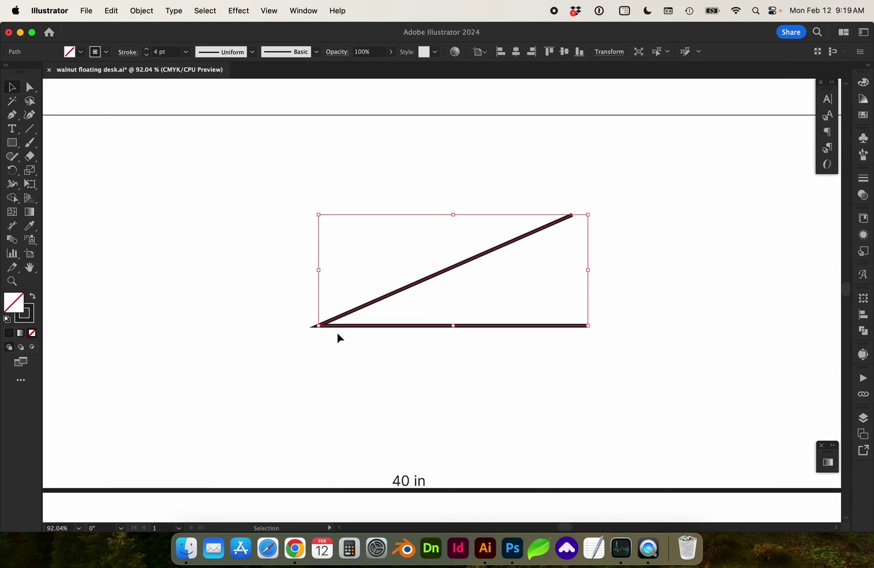
click(12, 227)
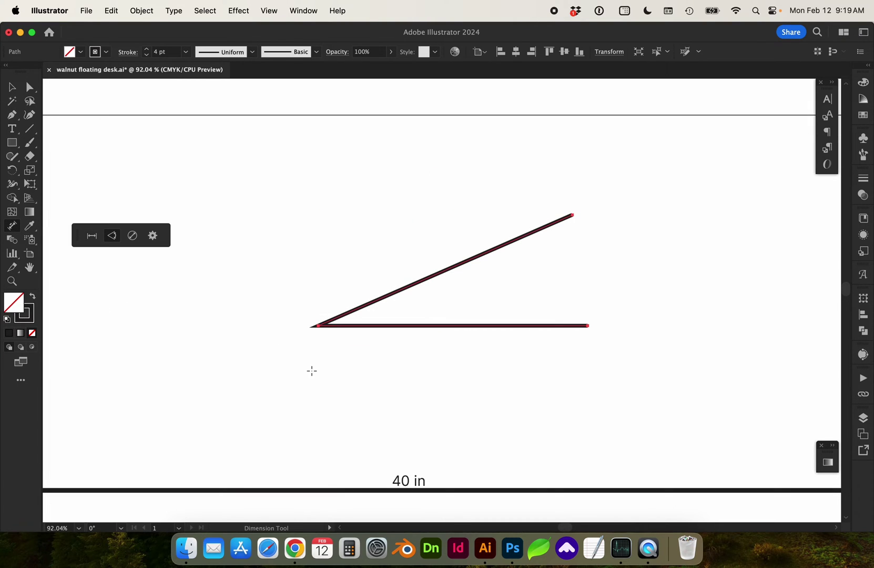
click(318, 326)
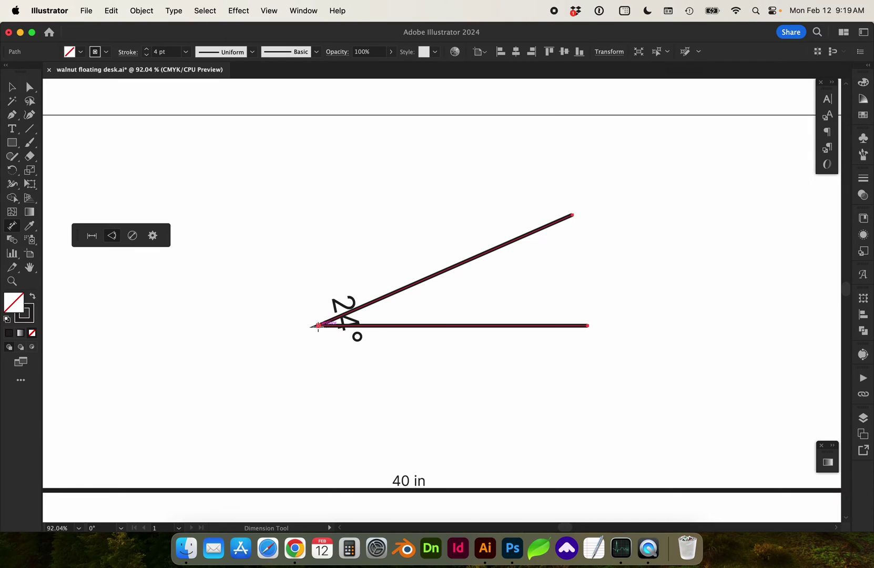
Step: Dismiss the Dimension Tool Options without making changes
key(v)
double_click(12, 227)
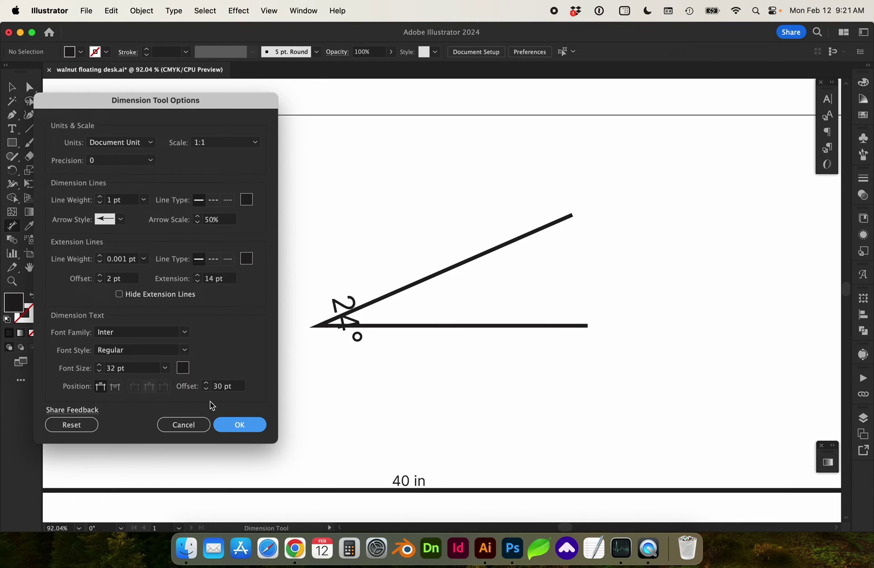
click(188, 426)
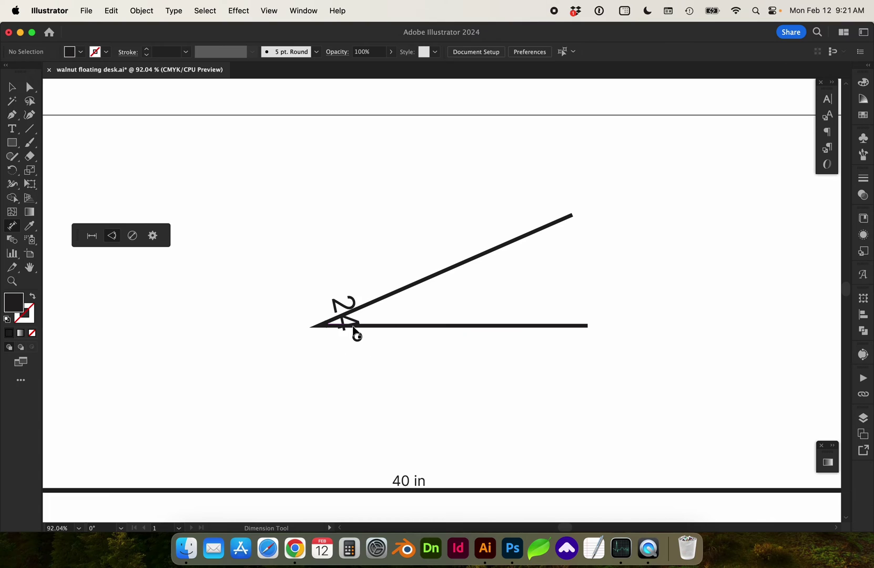
Step: Select the 24° angle dimension, try moving and rotating it, then delete it
key(v)
scroll(356, 335, up, 3)
click(396, 333)
drag(409, 331, 600, 316)
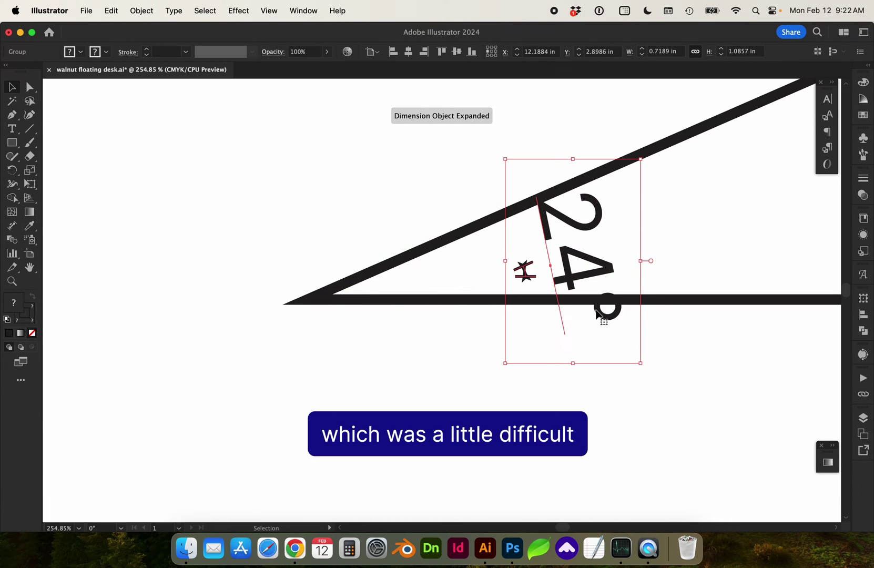
key(super+1)
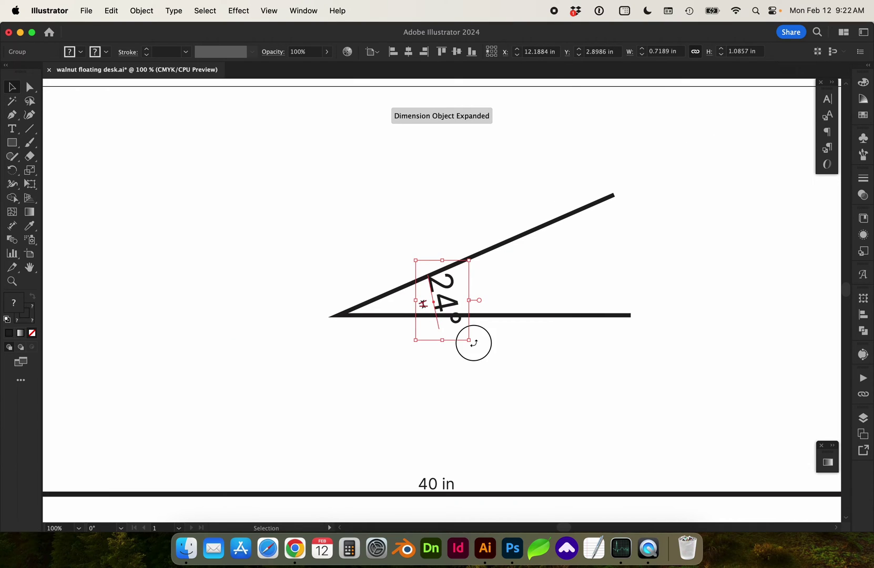
drag(474, 343, 502, 269)
key(Delete)
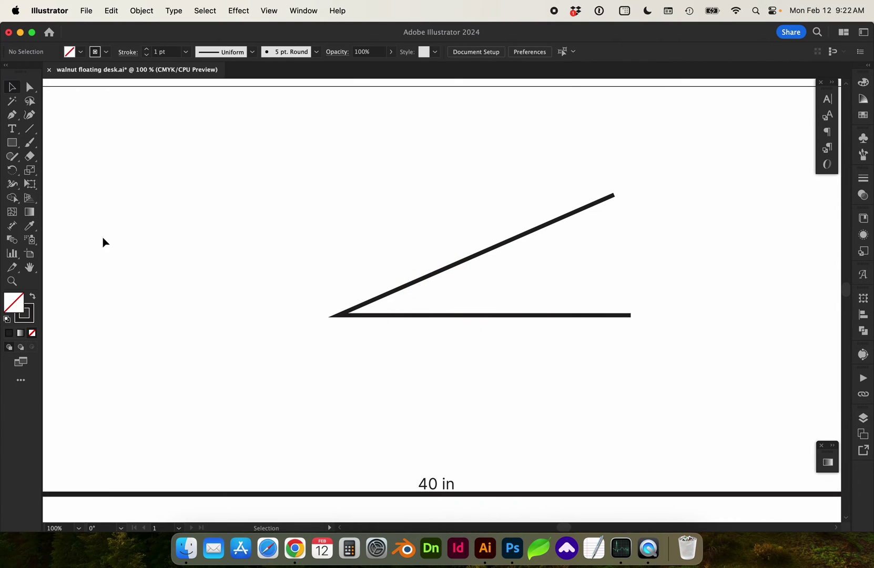
Step: Add a 24° angular dimension to the angle and rotate its label to read horizontally inside it
click(12, 227)
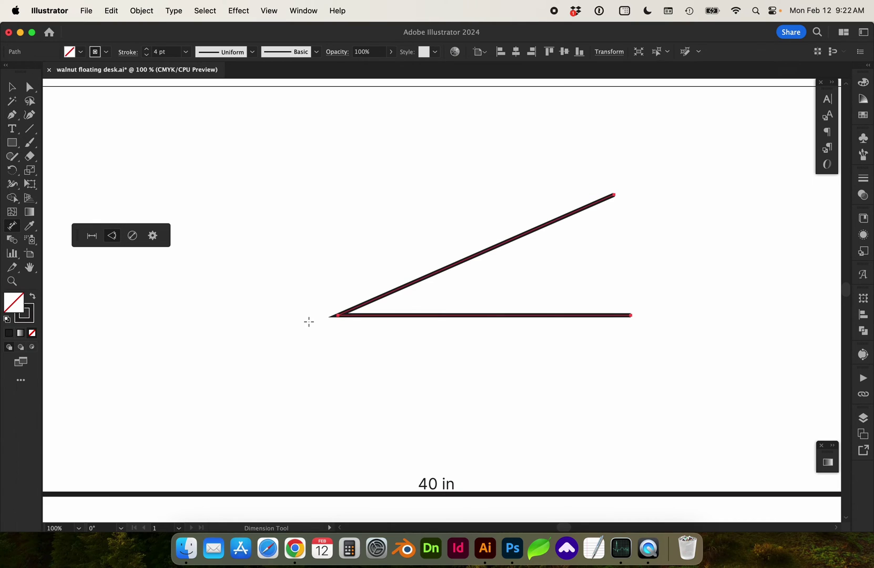
drag(334, 314, 461, 299)
double_click(437, 298)
click(429, 299)
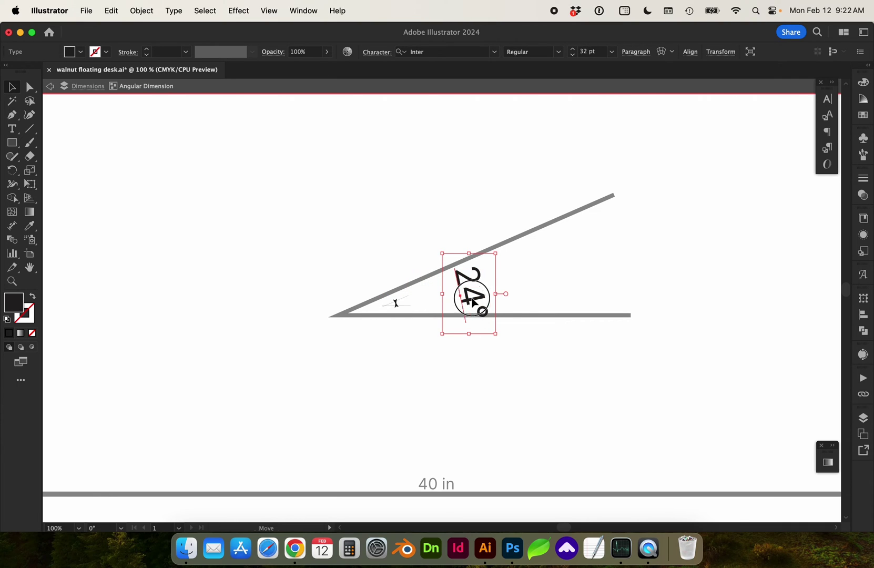
drag(473, 299, 494, 299)
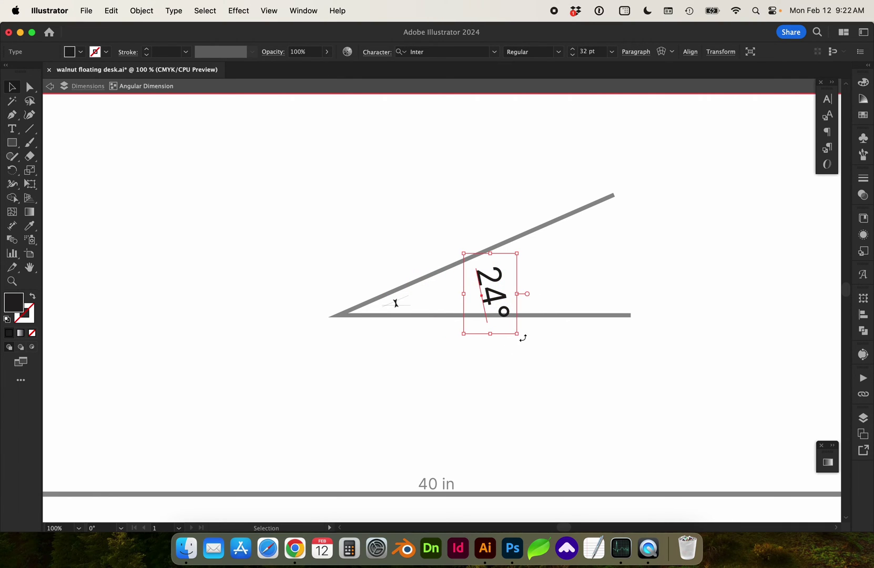
drag(522, 338, 541, 274)
Step: Draw a solid black circle to the left of the angle
key(Escape)
drag(12, 143, 50, 177)
drag(169, 150, 320, 301)
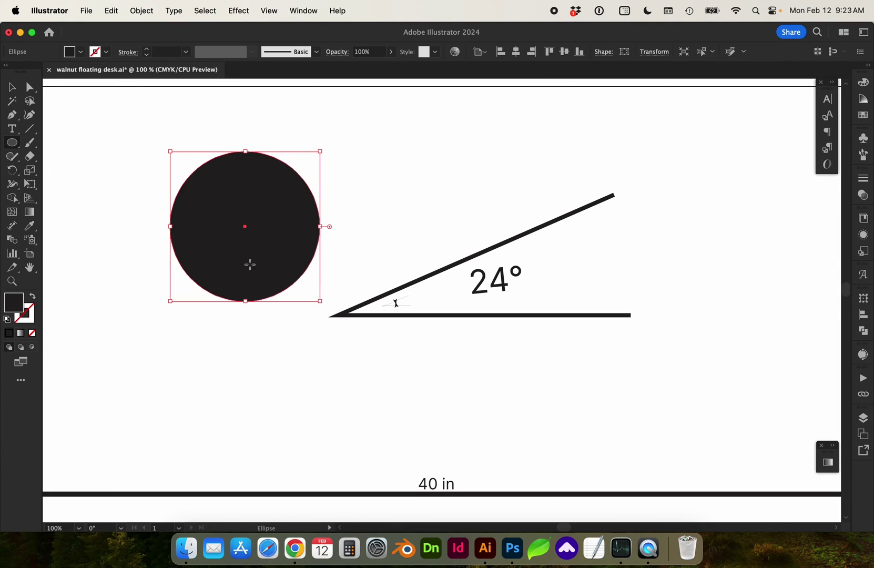
Step: Swap the circle to an unfilled outline and add R 1 in radius dimensions to its edge
key(shift+x)
click(12, 226)
mouse_move(244, 226)
mouse_down()
mouse_move(180, 260)
mouse_move(183, 265)
mouse_up()
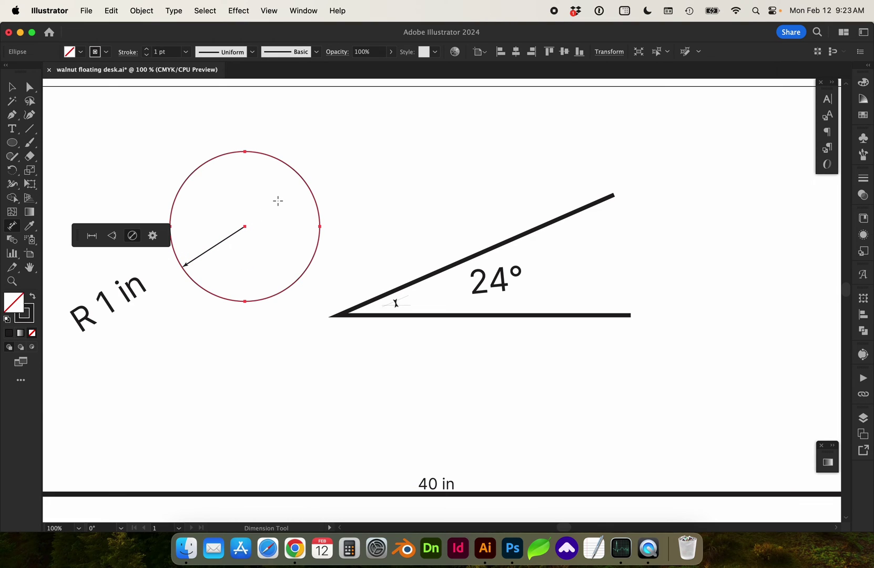
scroll(278, 201, down, 2)
scroll(278, 201, left, 3)
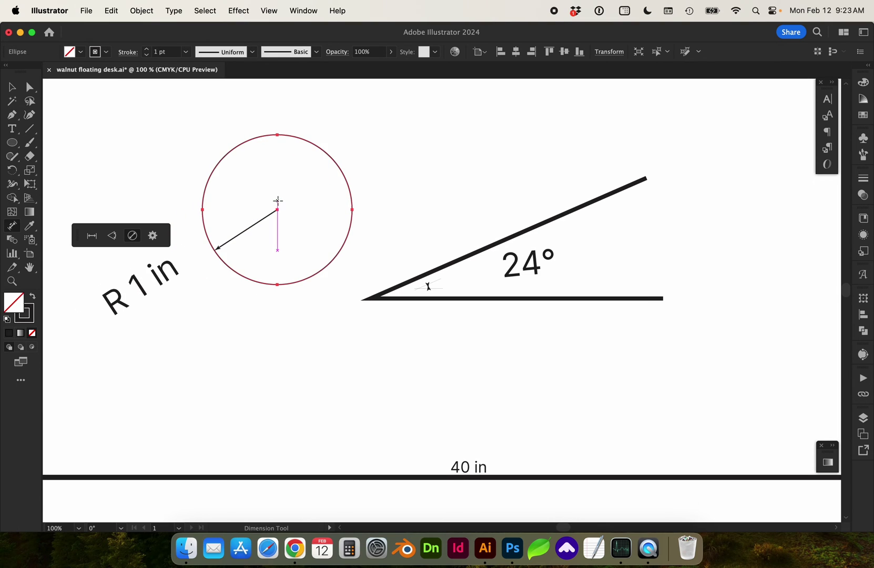
click(311, 276)
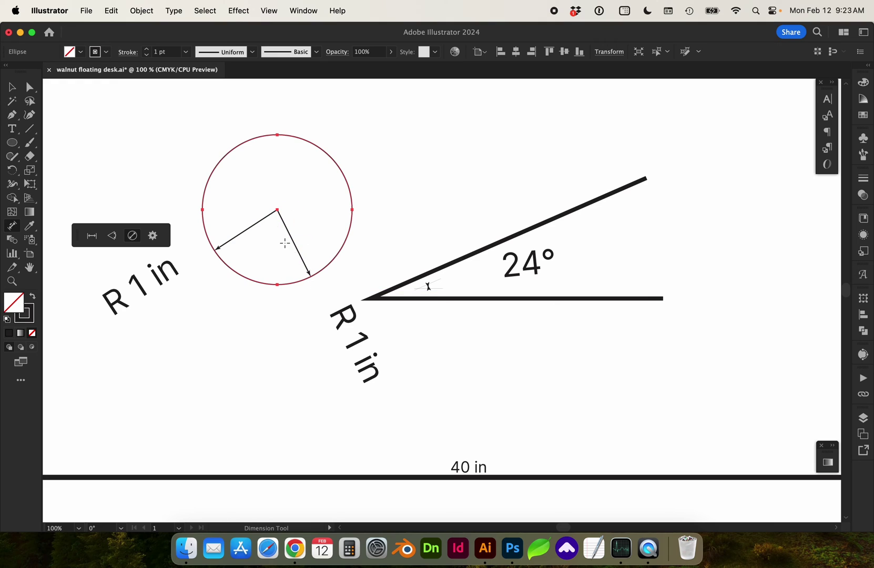
Step: Draw an outlined ellipse, about 5.71 by 2.26 in, to the right of the 24° angle
key(super+0)
key(l)
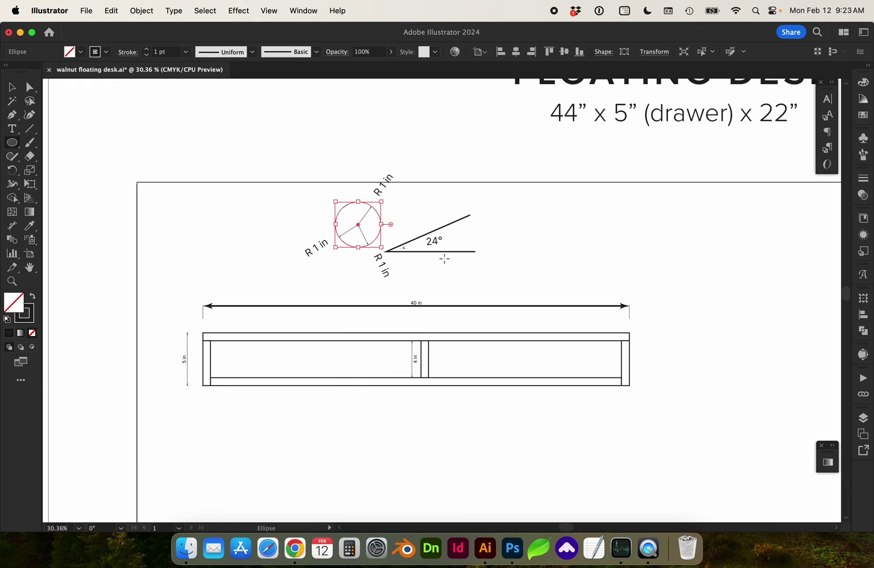
drag(517, 225, 646, 274)
key(super+equal)
Step: Zoom out to show the whole artboard with the desk elevation below the samples
key(d)
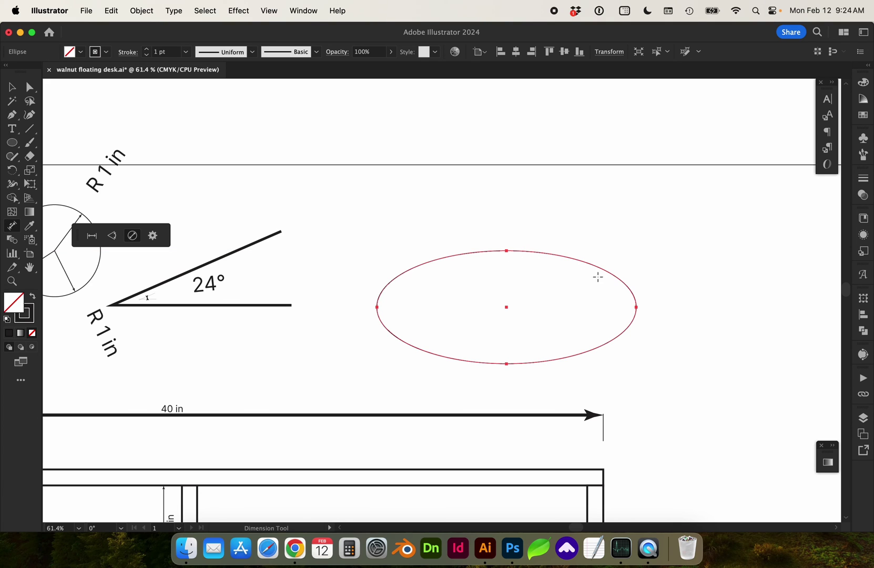
scroll(583, 306, left, 10)
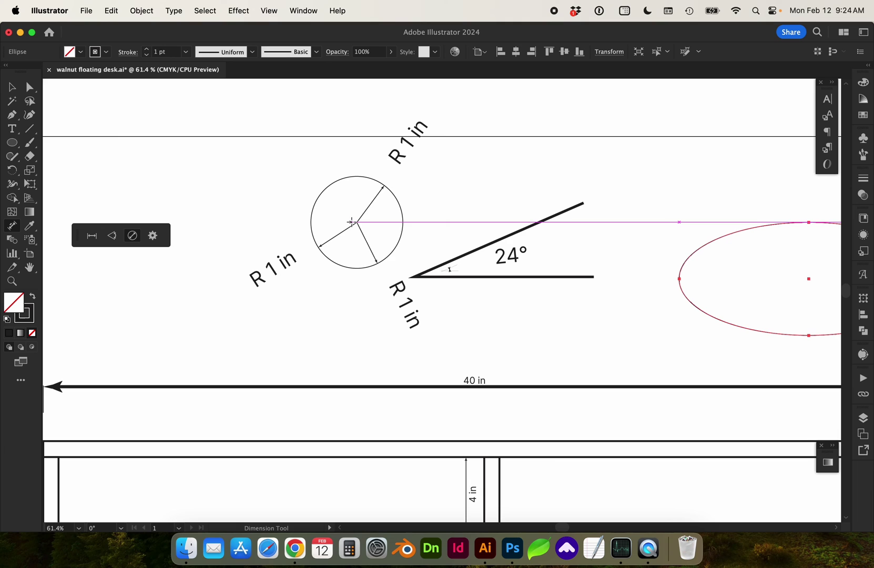
key(super+minus)
key(super+minus)
key(super+minus)
key(super+minus)
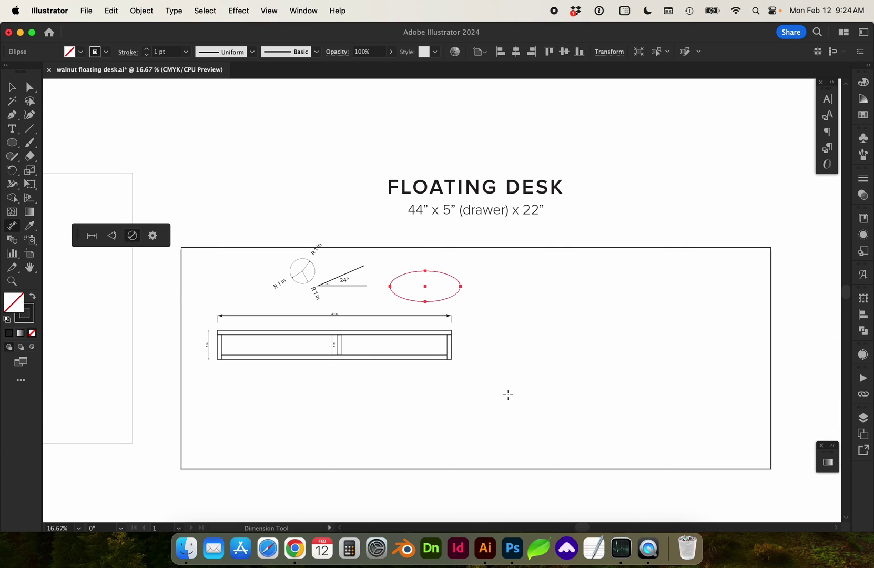
key(z)
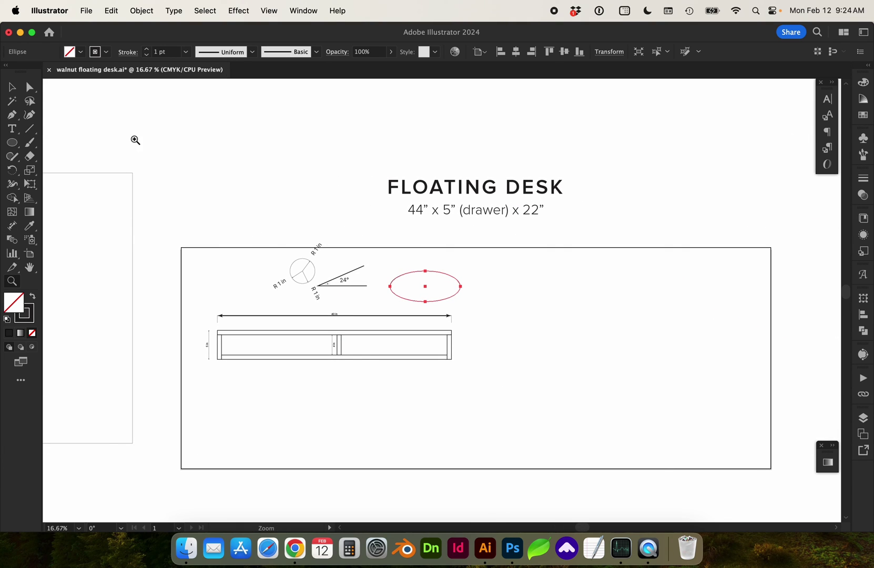
drag(575, 387, 842, 475)
key(v)
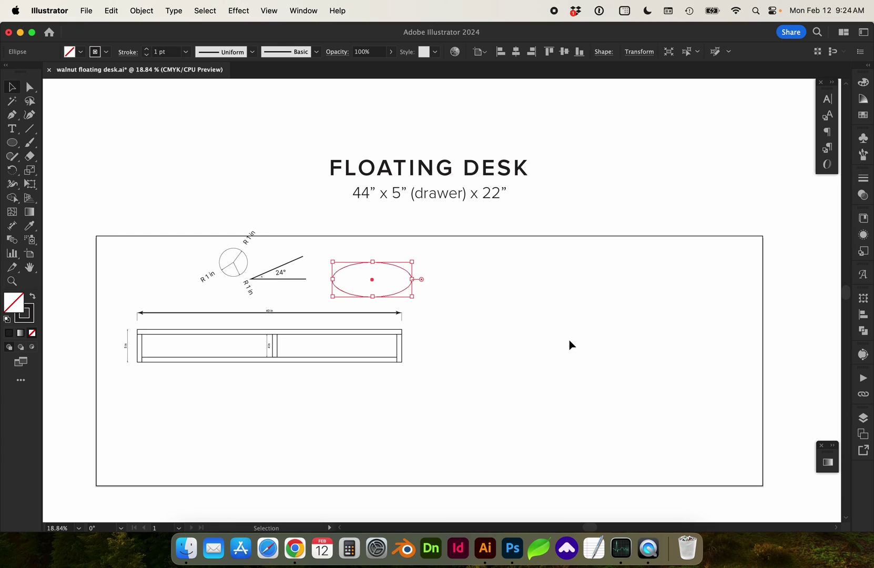
scroll(570, 344, left, 2)
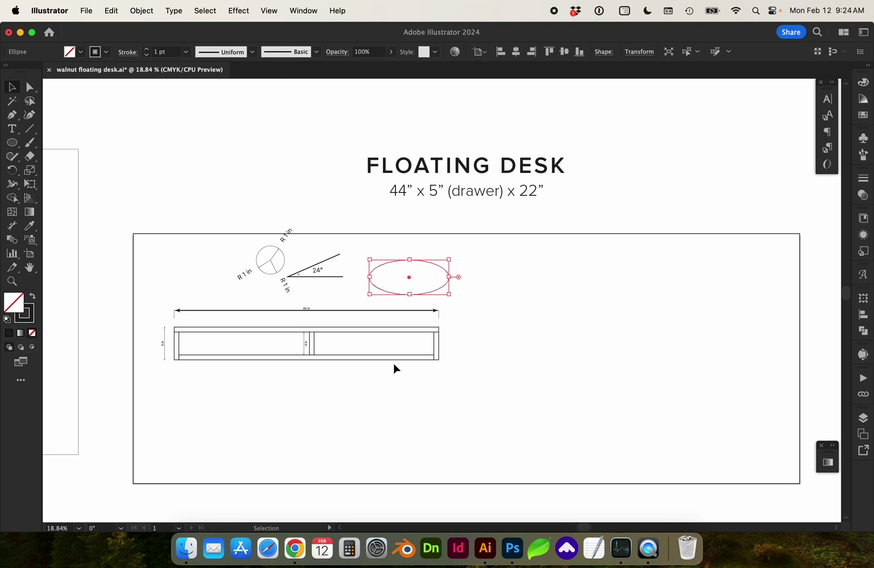
key(z)
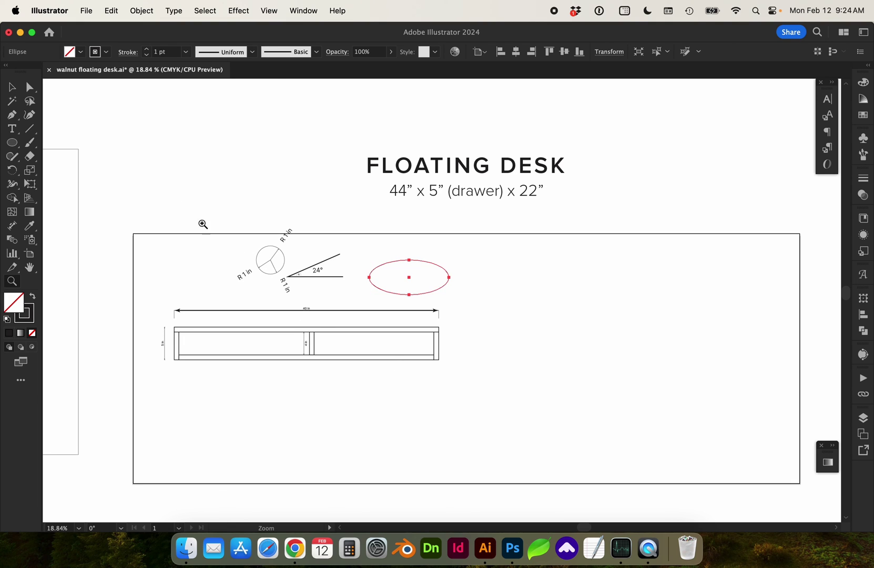
drag(114, 128, 676, 425)
key(v)
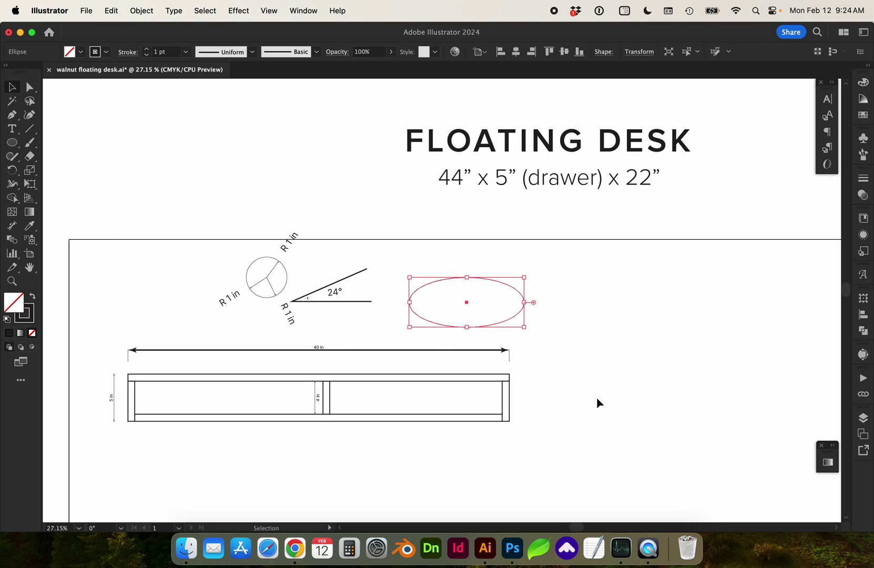